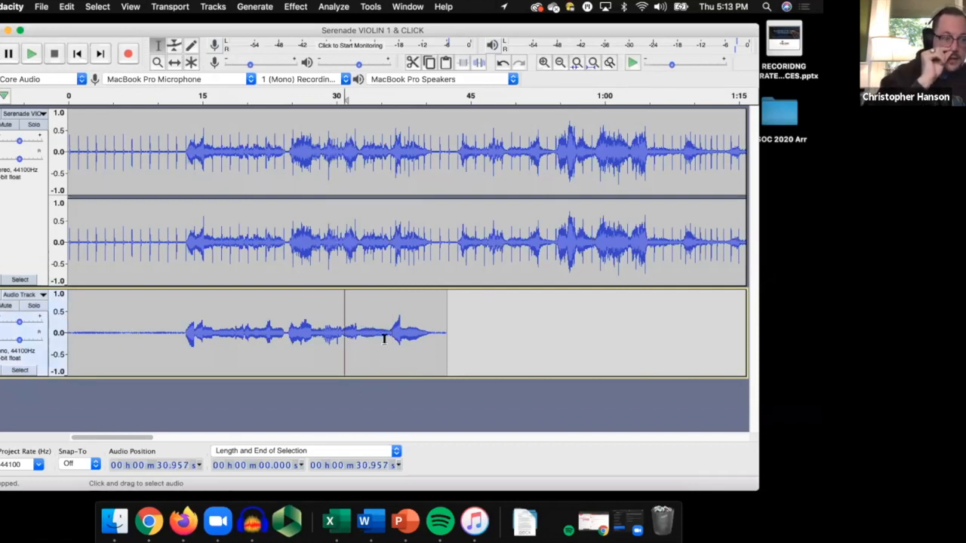
Play the passage from about 31 s and replay it from about 30.4 s to check the recorded mono track.
{"action": "key", "text": "space"}
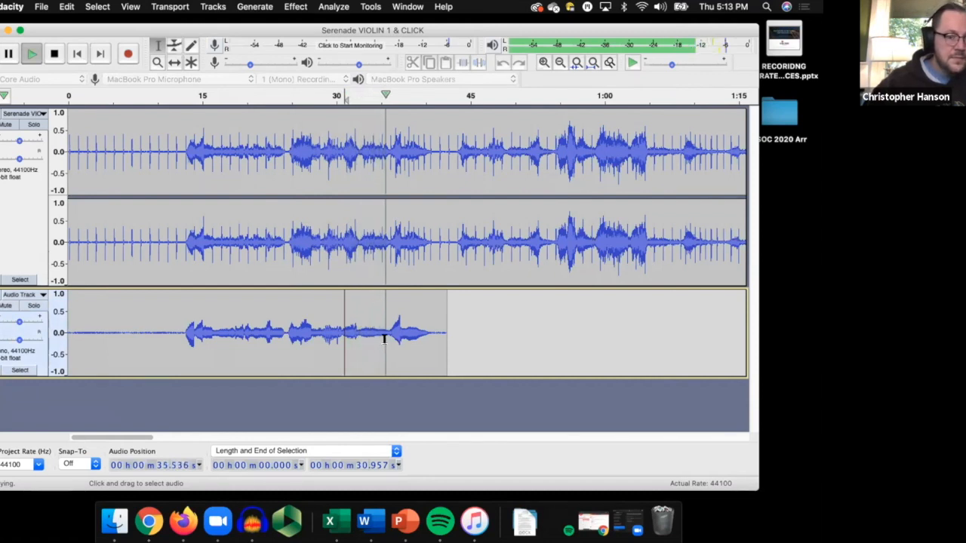
{"action": "key", "text": "space"}
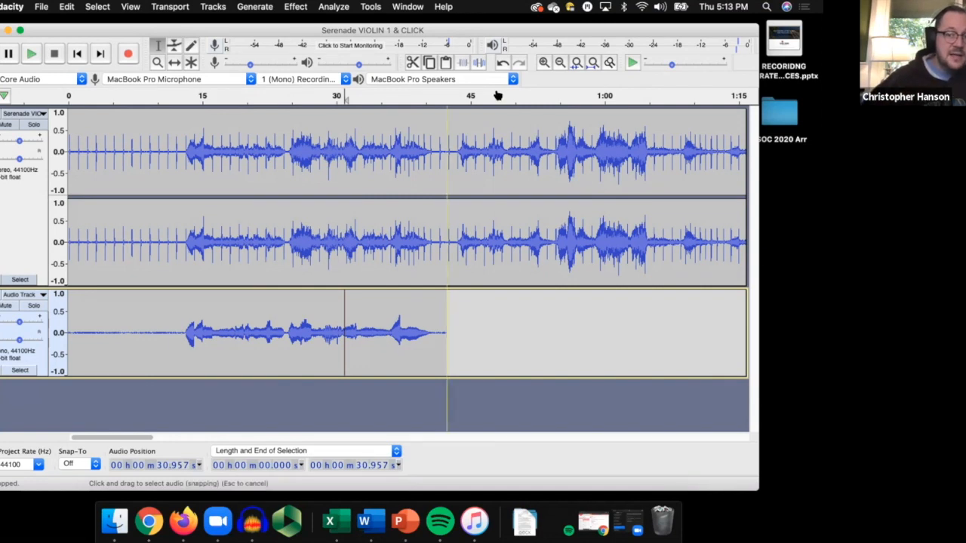
{"action": "left_click", "coordinate": [543, 63]}
{"action": "left_click", "coordinate": [542, 63]}
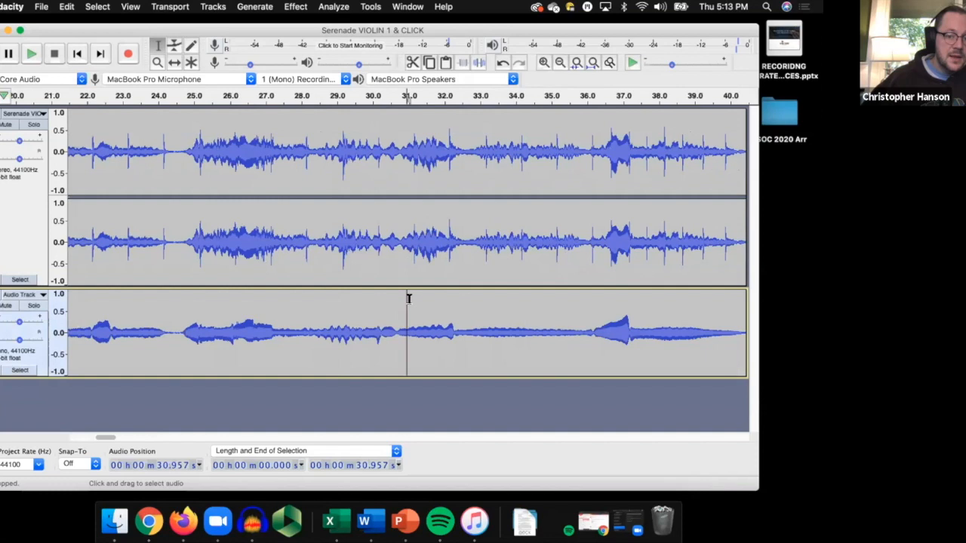
{"action": "left_click", "coordinate": [453, 338]}
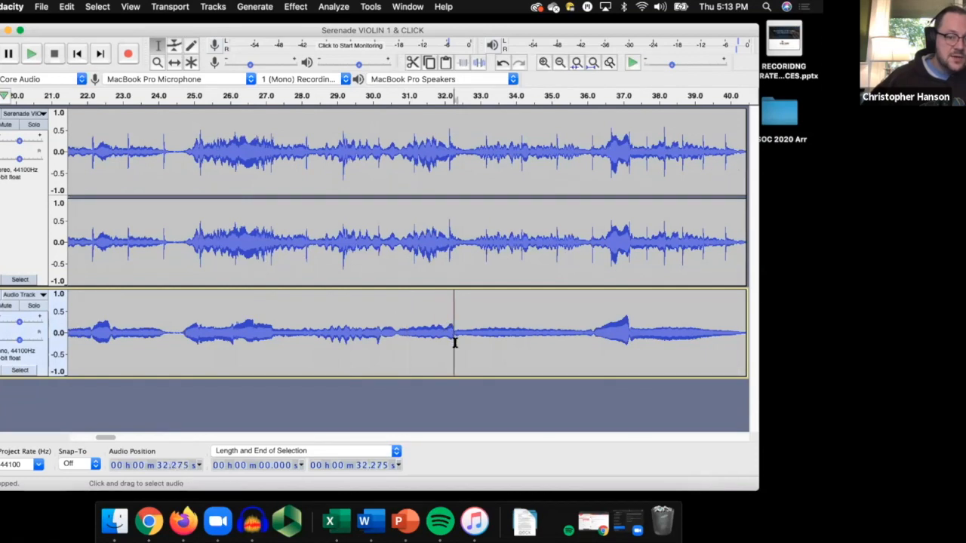
{"action": "left_click", "coordinate": [387, 326]}
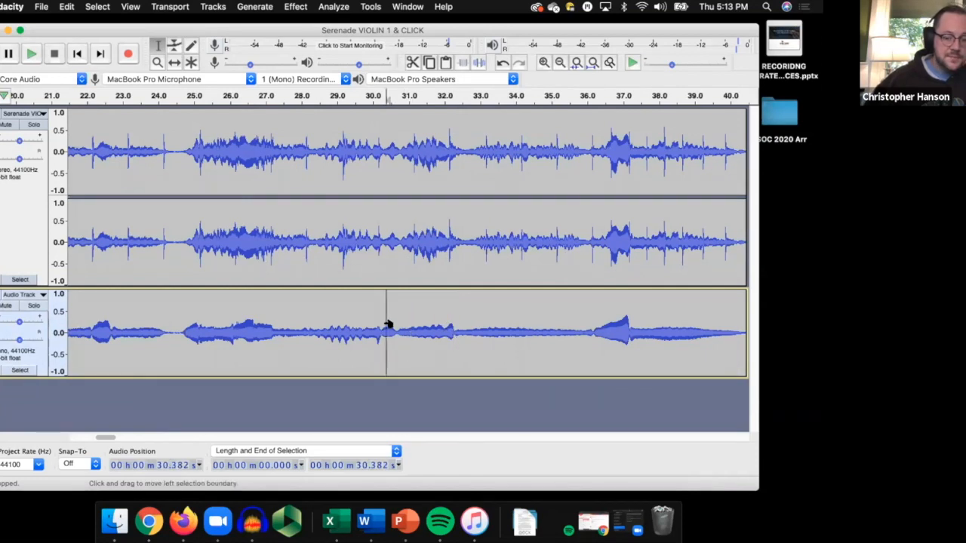
{"action": "key", "text": "space"}
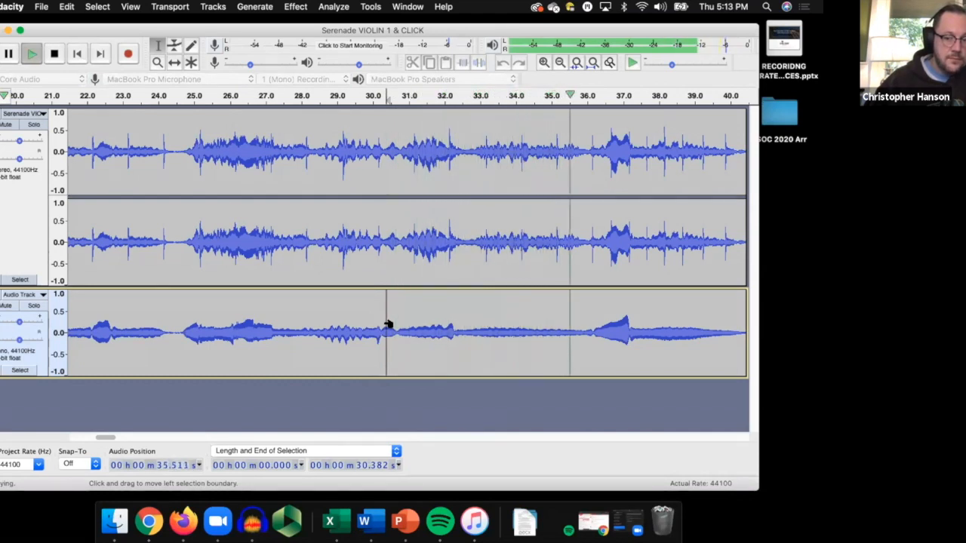
{"action": "key", "text": "space"}
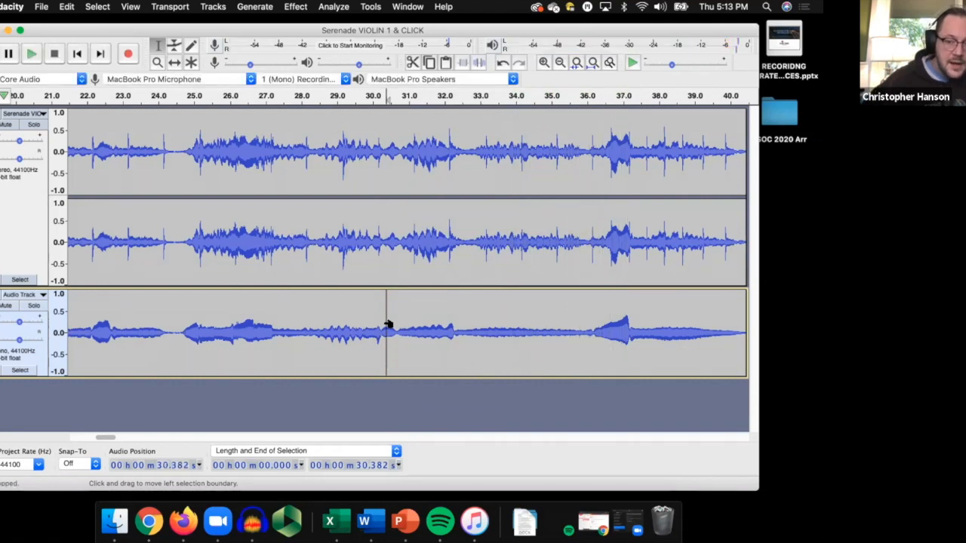
Select the sustained note from about 32.3 s to 36.2 s on the mono track and play it.
{"action": "left_click", "coordinate": [591, 330]}
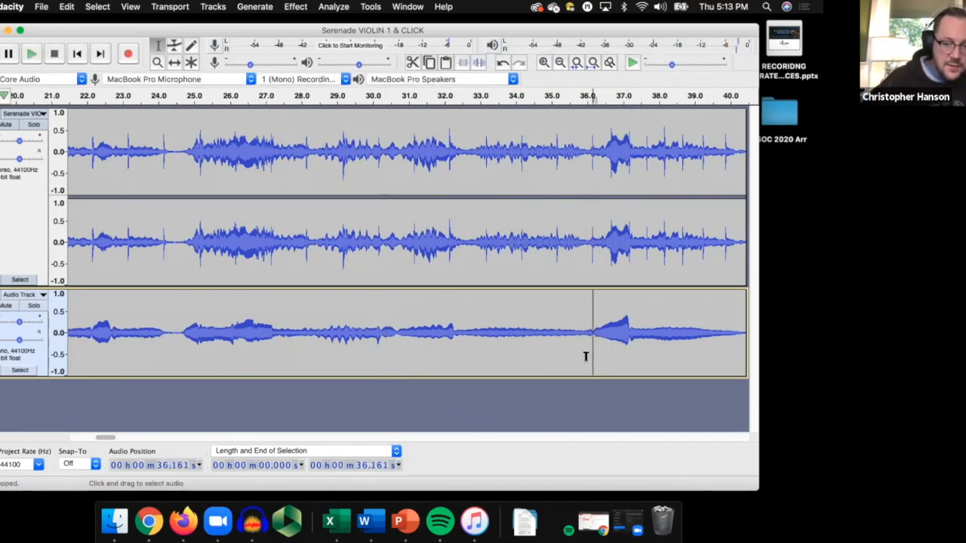
{"action": "left_click_drag", "start_coordinate": [453, 330], "coordinate": [592, 335]}
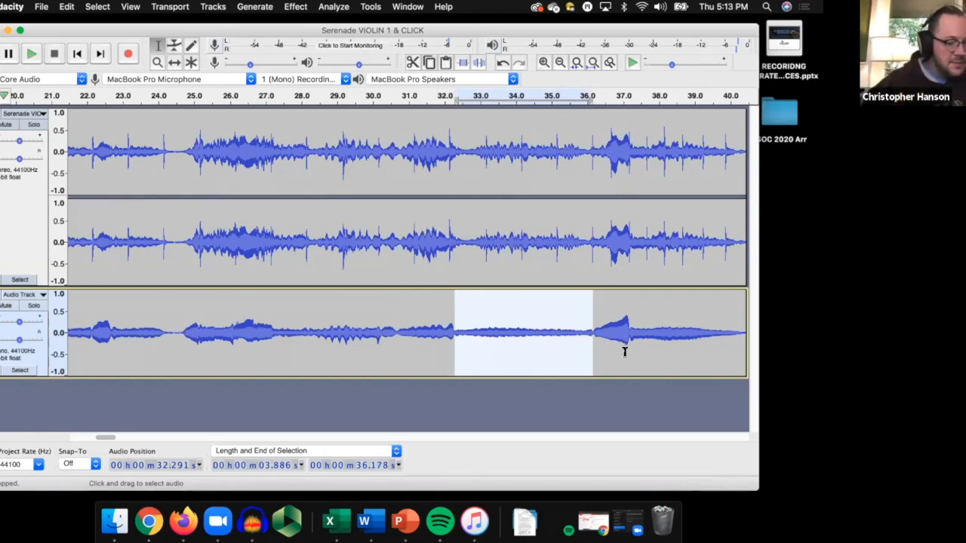
{"action": "key", "text": "space"}
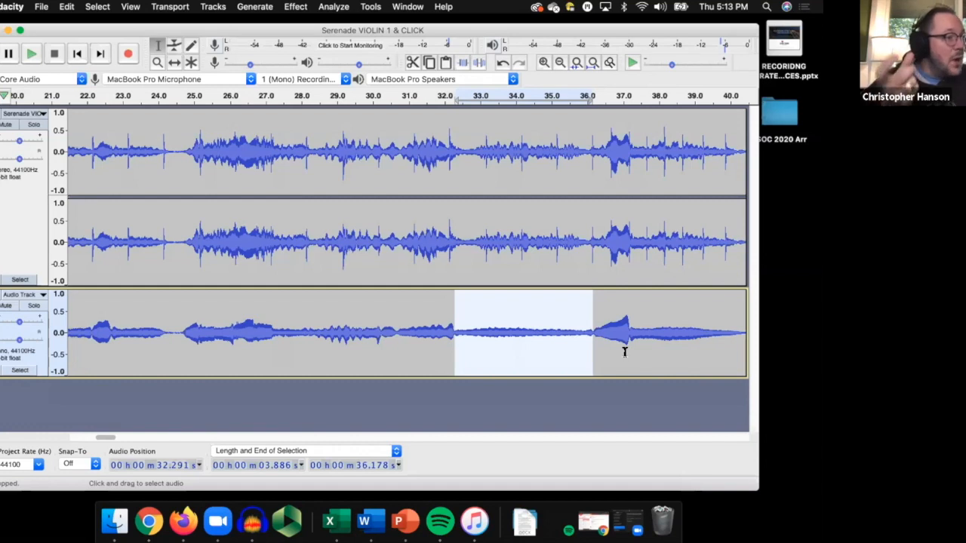
Change the selected note's pitch from E4 to A4, previewing it before applying, and play the altered selection.
{"action": "left_click", "coordinate": [296, 7]}
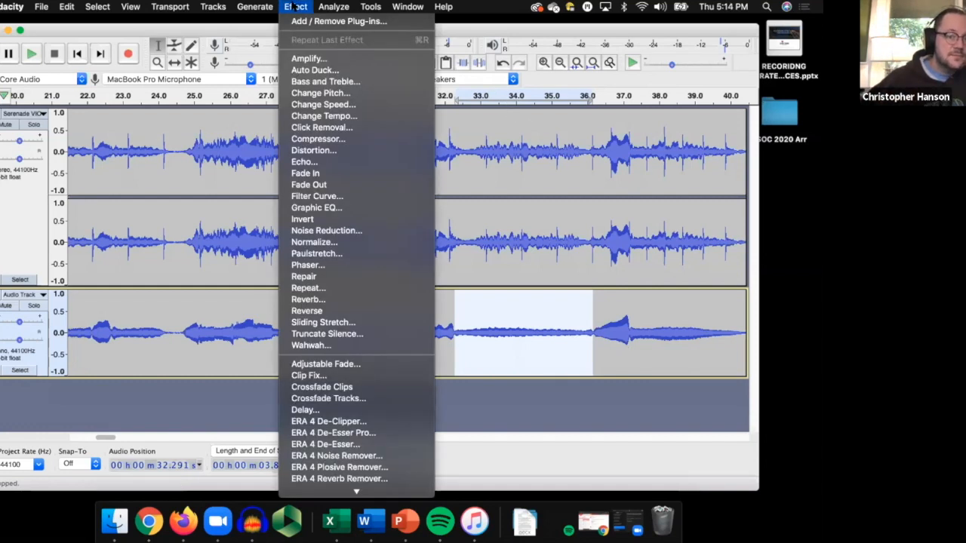
{"action": "left_click", "coordinate": [319, 94]}
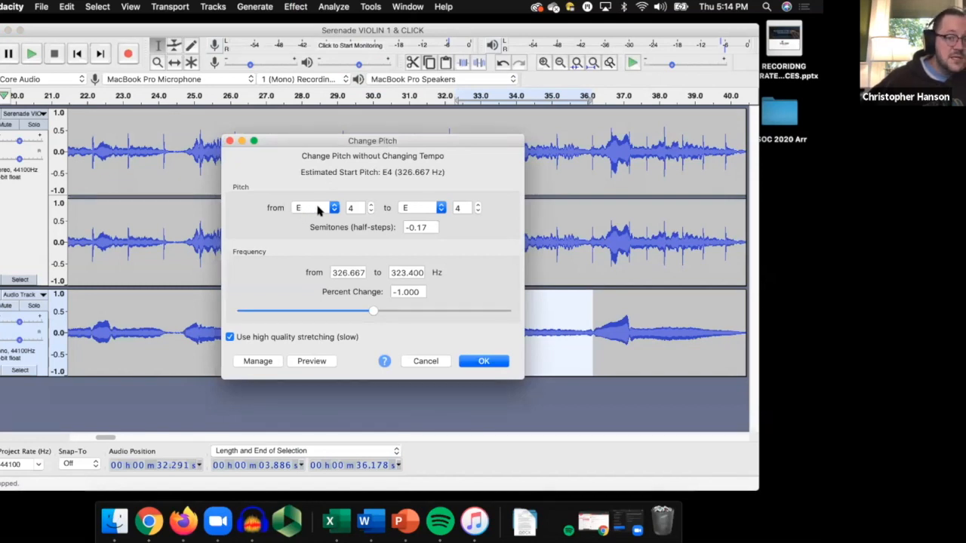
{"action": "left_click", "coordinate": [441, 208]}
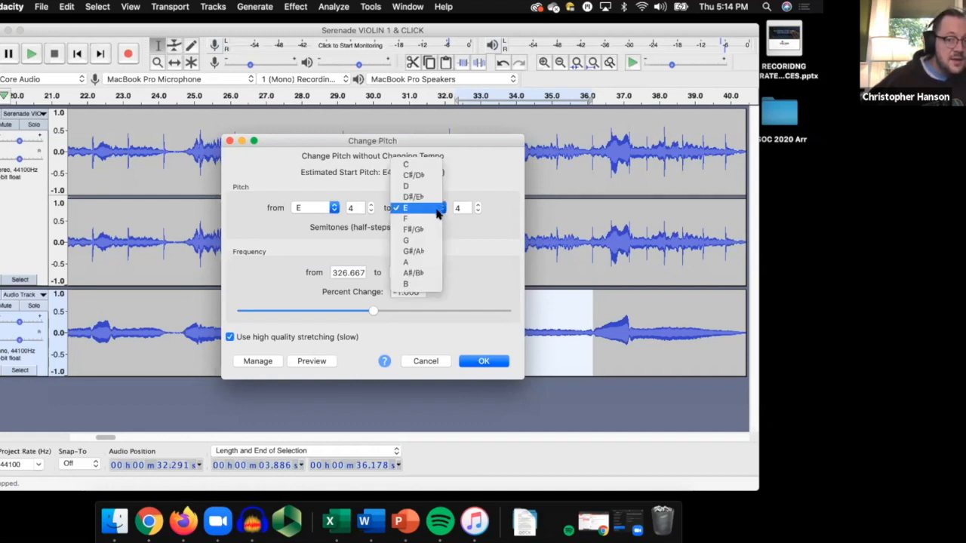
{"action": "left_click", "coordinate": [421, 261]}
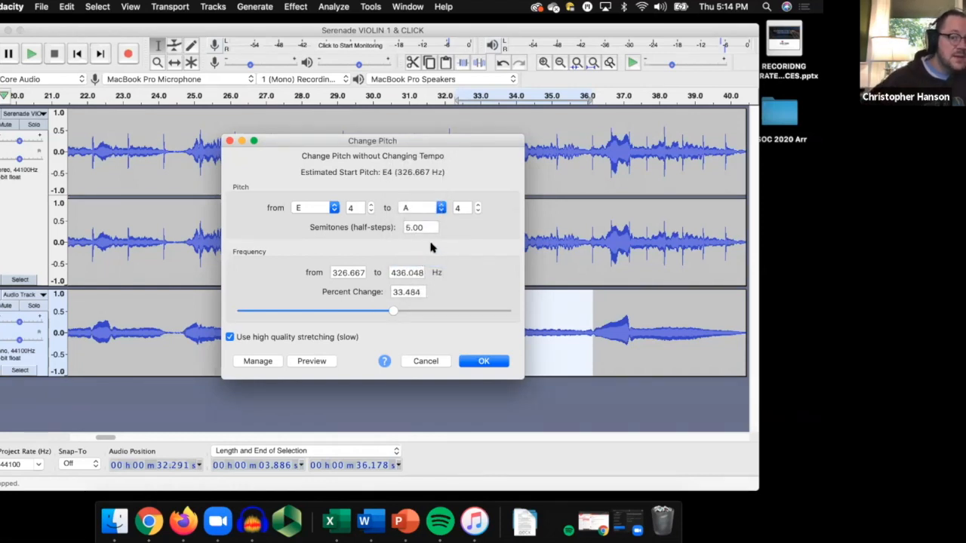
{"action": "left_click", "coordinate": [314, 362]}
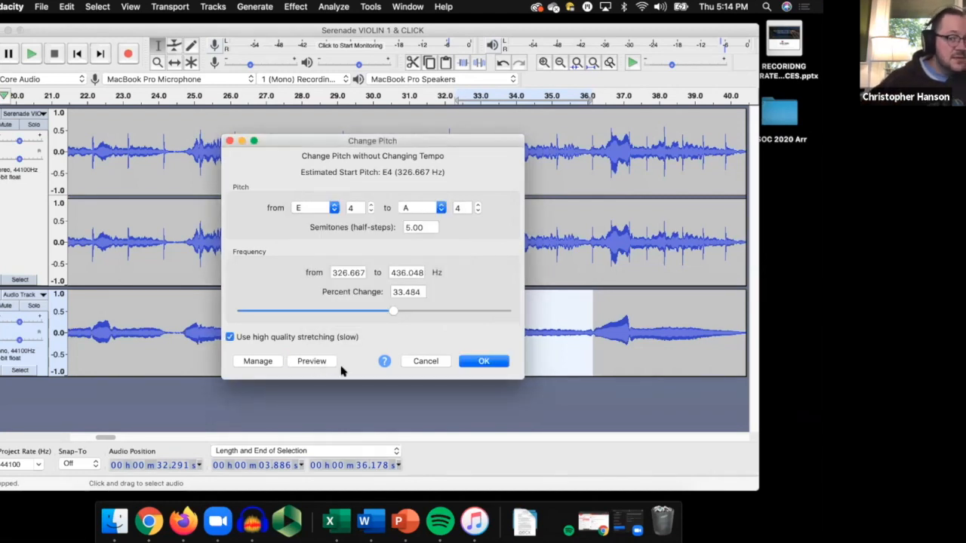
{"action": "left_click", "coordinate": [486, 362]}
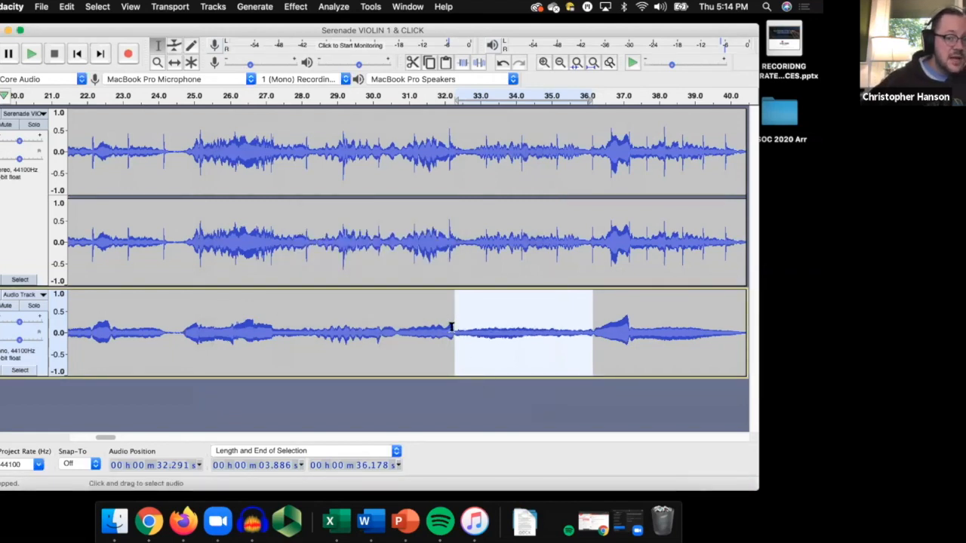
{"action": "key", "text": "space"}
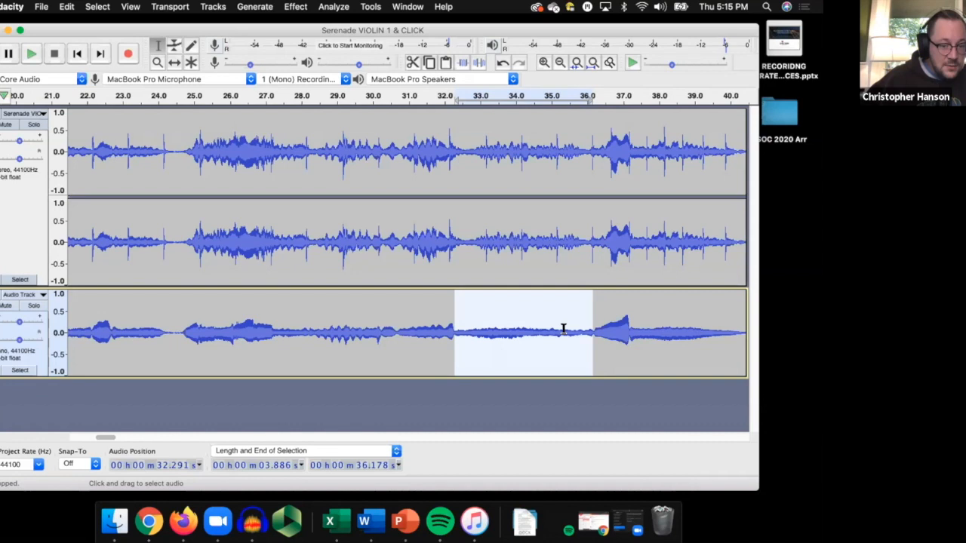
{"action": "left_click", "coordinate": [291, 7]}
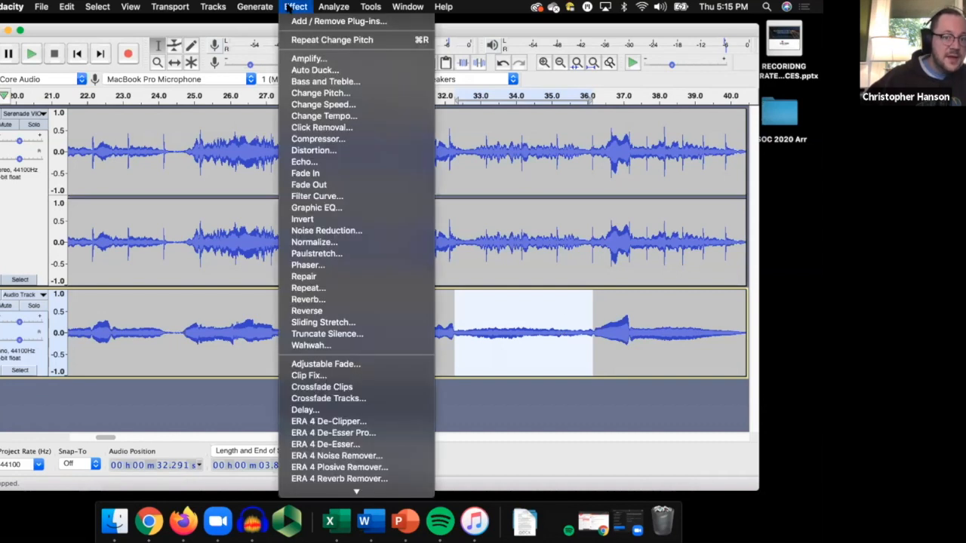
{"action": "left_click", "coordinate": [321, 93]}
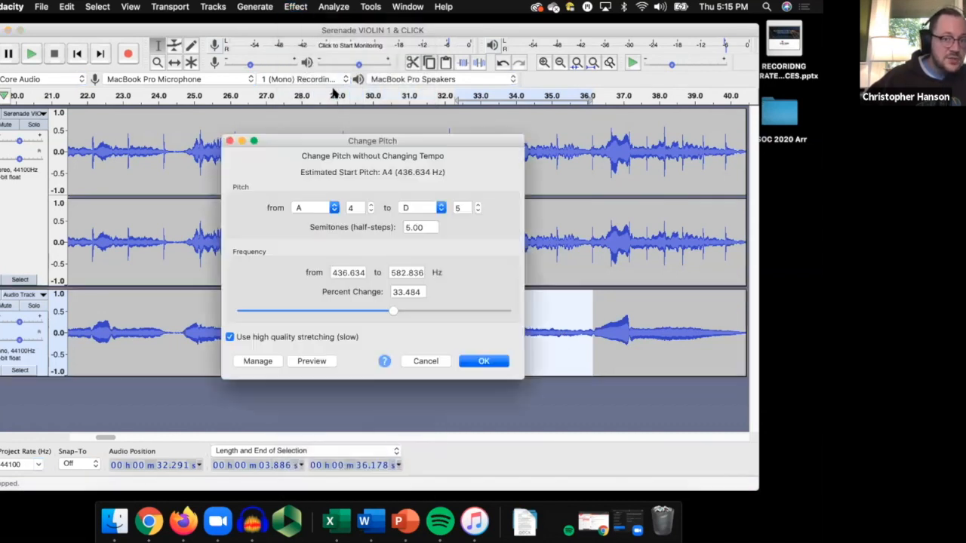
{"action": "left_click", "coordinate": [347, 214]}
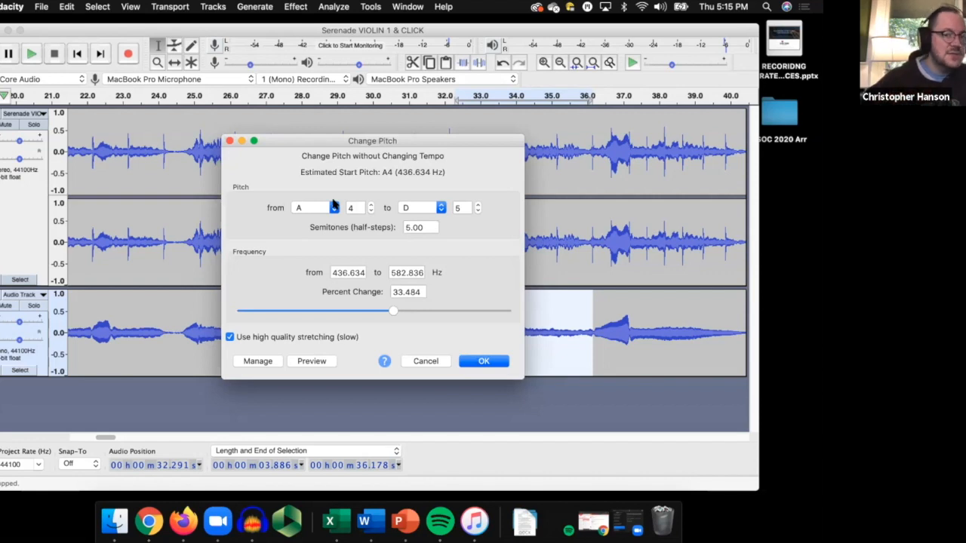
{"action": "left_click", "coordinate": [425, 362]}
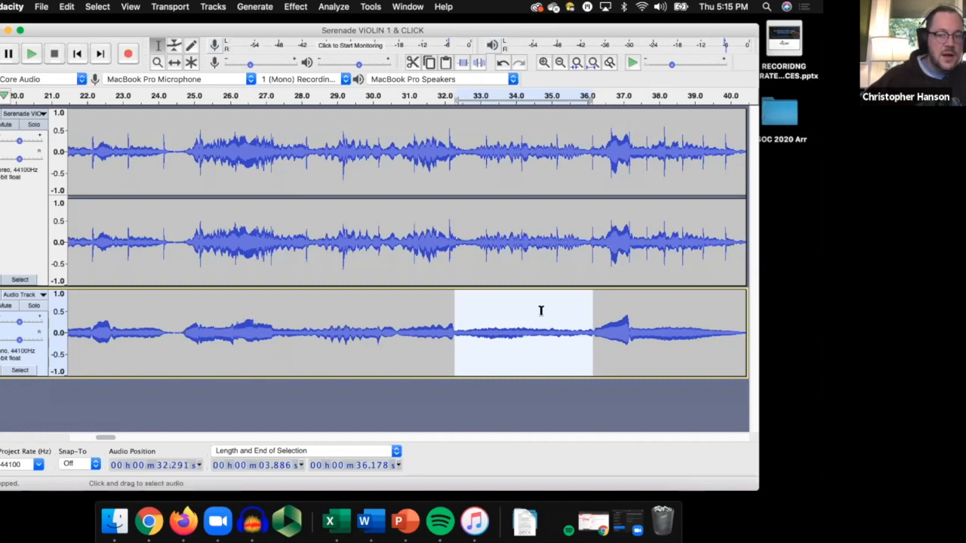
Add a new mono track and place the cursor on it at about 36.1 s, where the pitch-shifted note ends.
{"action": "mouse_move", "coordinate": [111, 439]}
{"action": "left_mouse_down"}
{"action": "mouse_move", "coordinate": [140, 439]}
{"action": "mouse_move", "coordinate": [123, 439]}
{"action": "left_mouse_up"}
{"action": "left_click", "coordinate": [184, 317]}
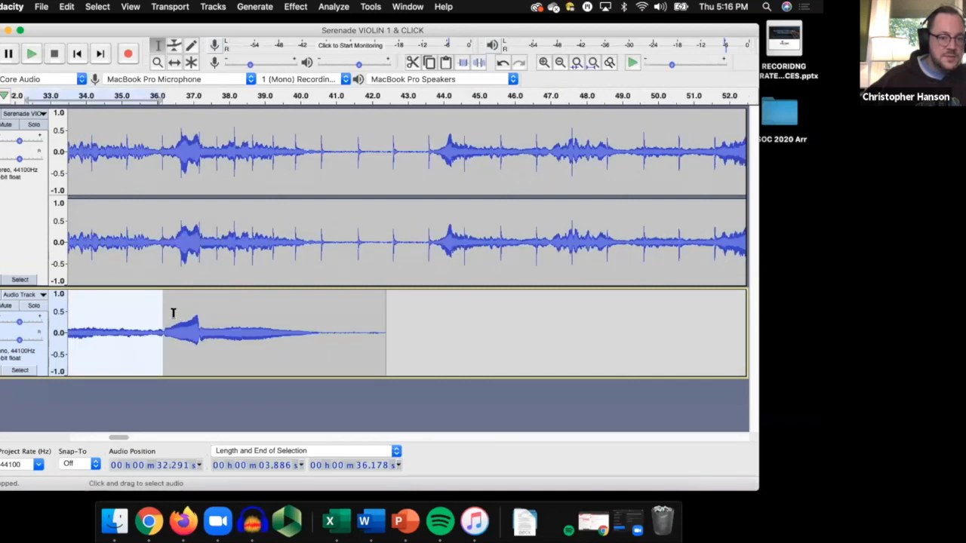
{"action": "left_click", "coordinate": [164, 314]}
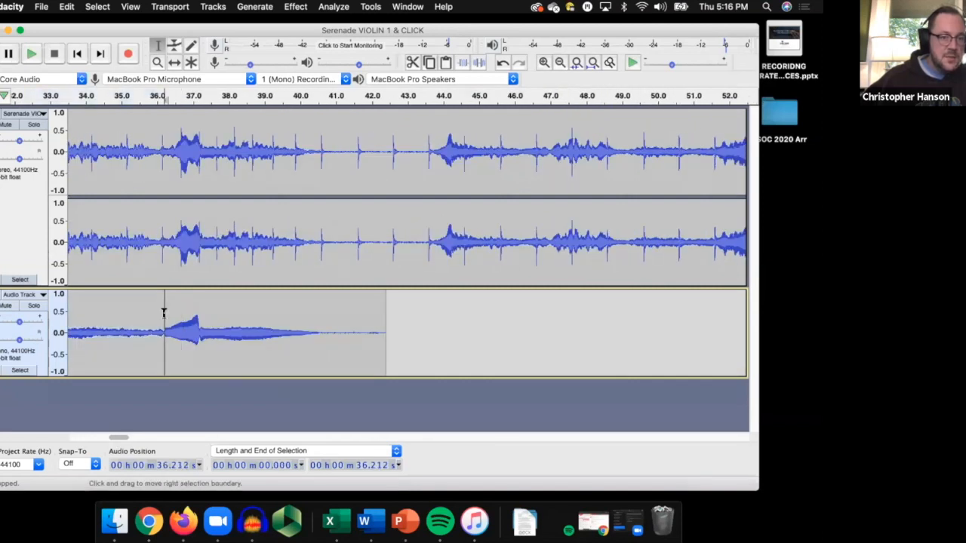
{"action": "left_click", "coordinate": [222, 8]}
{"action": "mouse_move", "coordinate": [233, 20]}
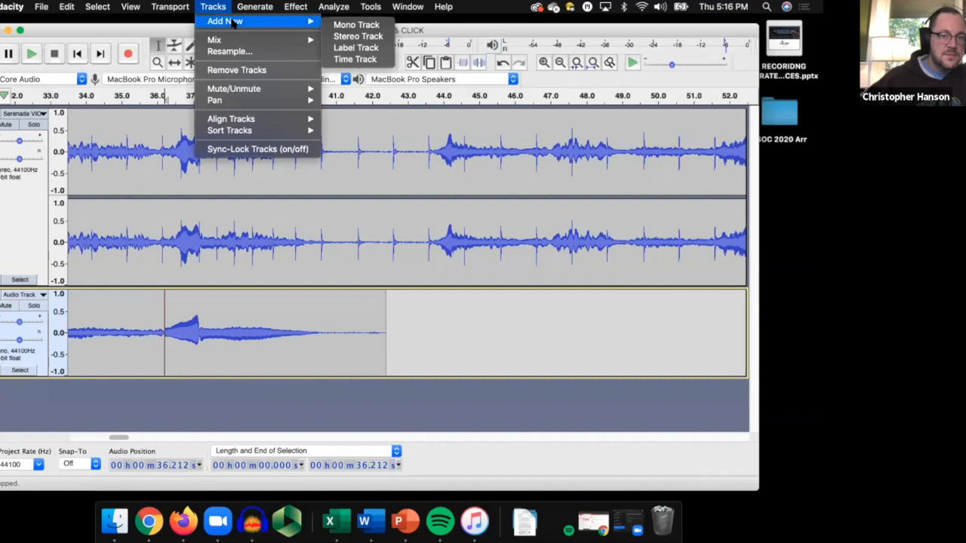
{"action": "left_click", "coordinate": [349, 24]}
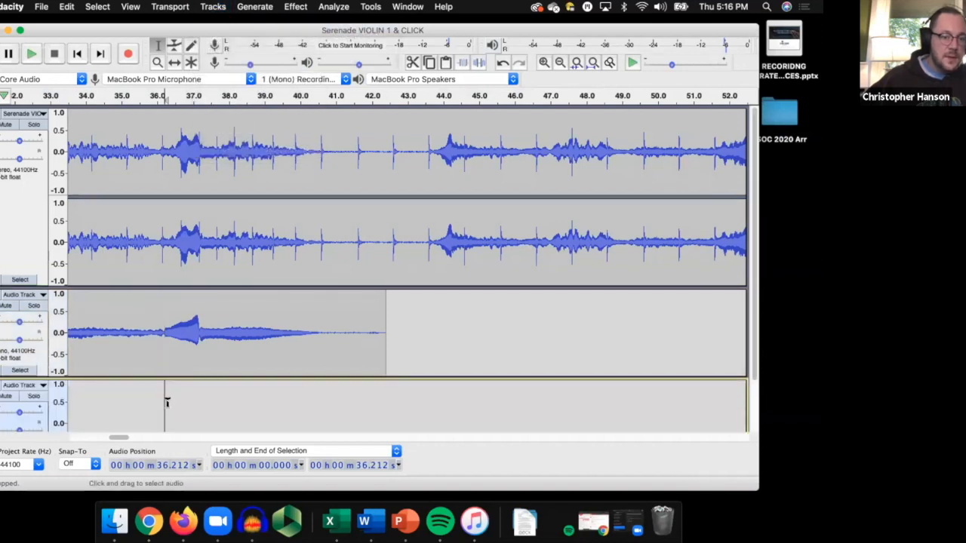
{"action": "scroll", "coordinate": [162, 399], "scroll_direction": "down", "scroll_amount": 2}
{"action": "left_click", "coordinate": [160, 346]}
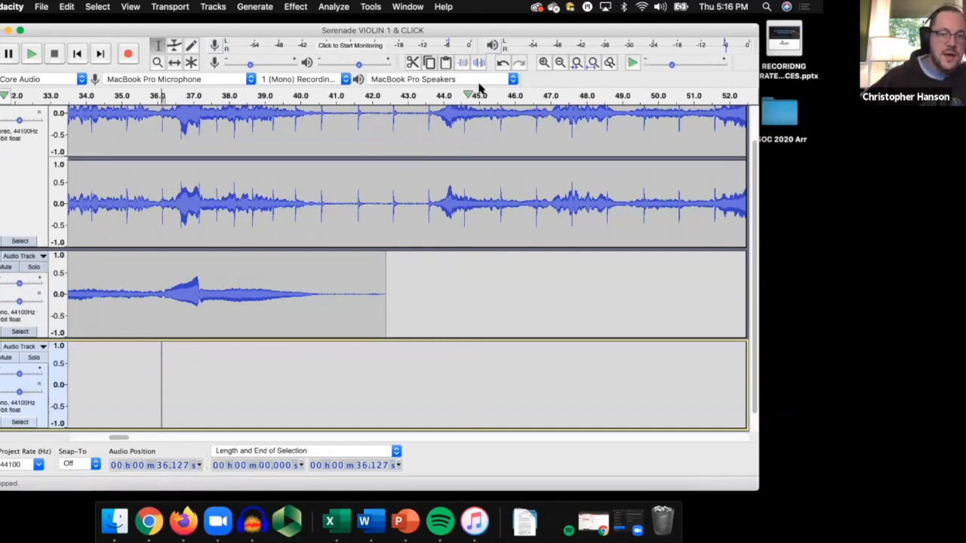
Set the playback device to External Headphones and record onto the new mono track from the cursor.
{"action": "left_click", "coordinate": [501, 80]}
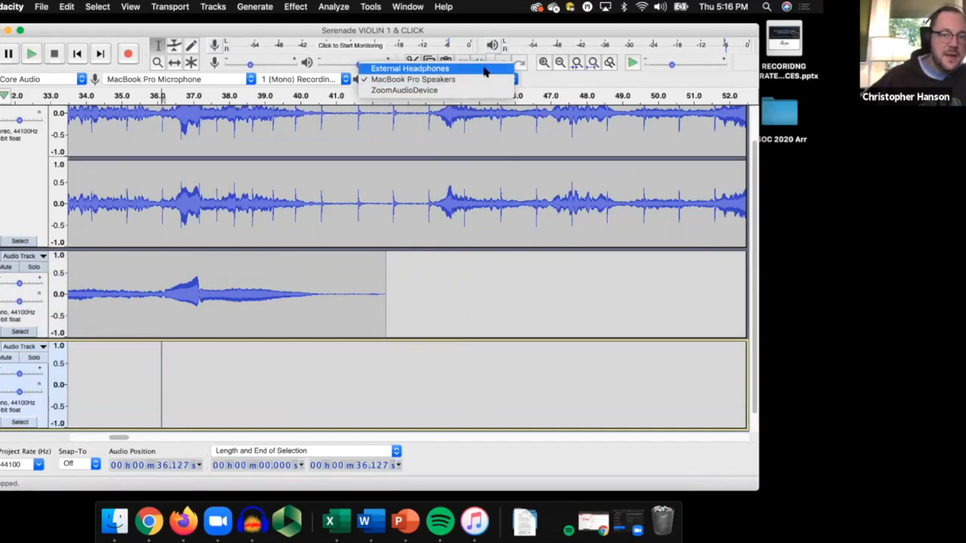
{"action": "left_click", "coordinate": [484, 68]}
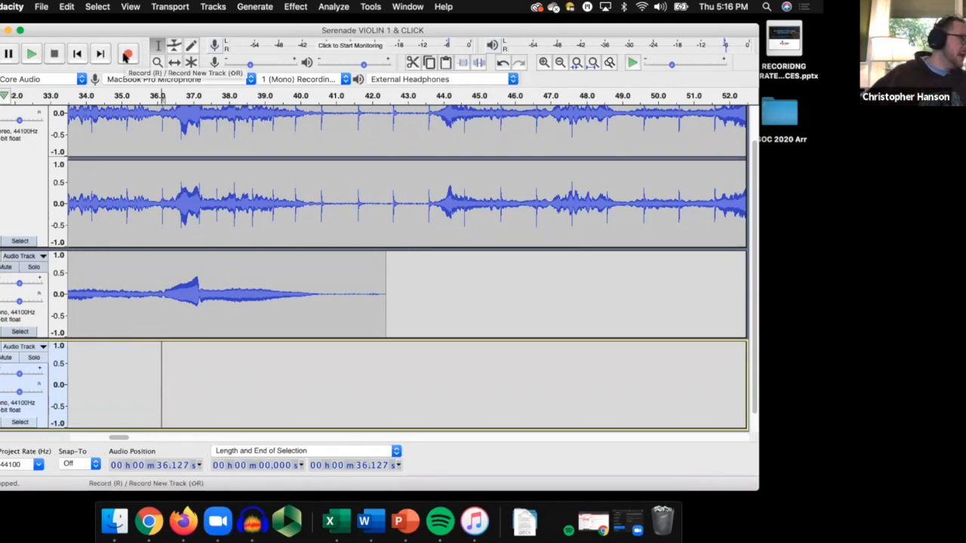
{"action": "left_click", "coordinate": [126, 55]}
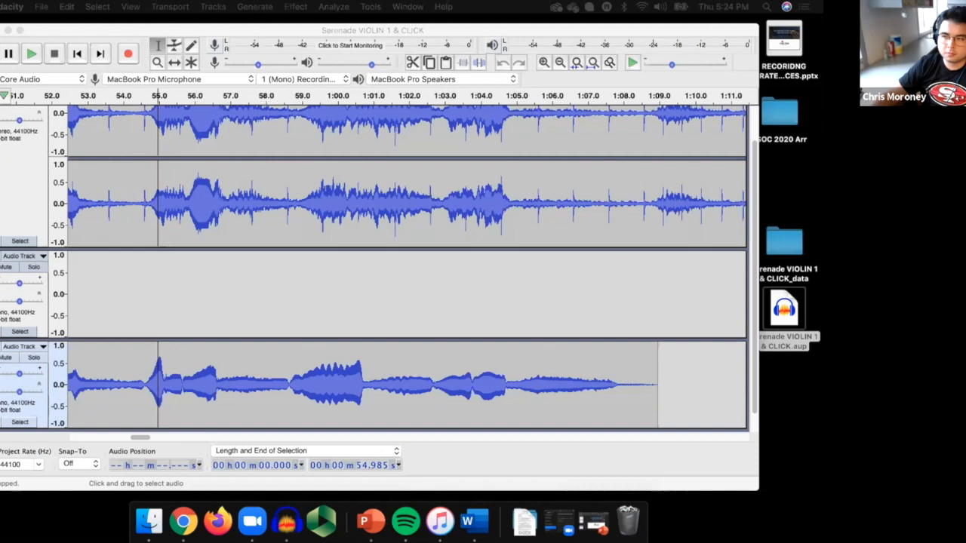
Play the new recording from about 54.7 s, raising the playback volume while listening, and stop playback.
{"action": "left_click", "coordinate": [148, 354]}
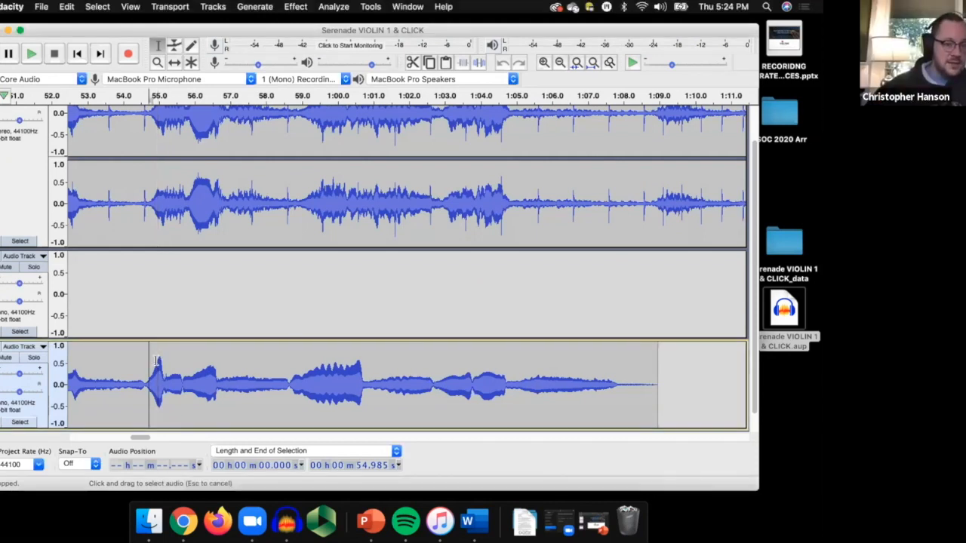
{"action": "key", "text": "space"}
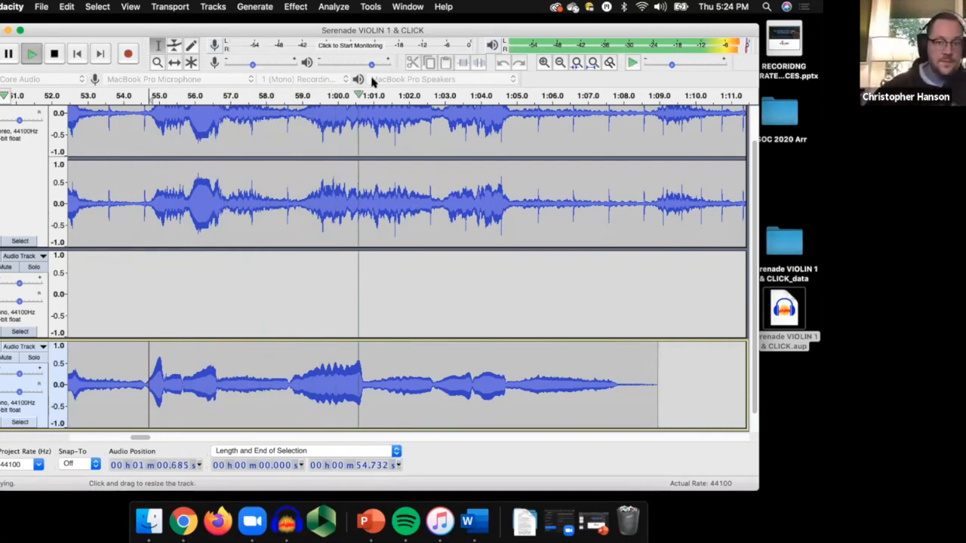
{"action": "left_click_drag", "start_coordinate": [369, 67], "coordinate": [383, 66]}
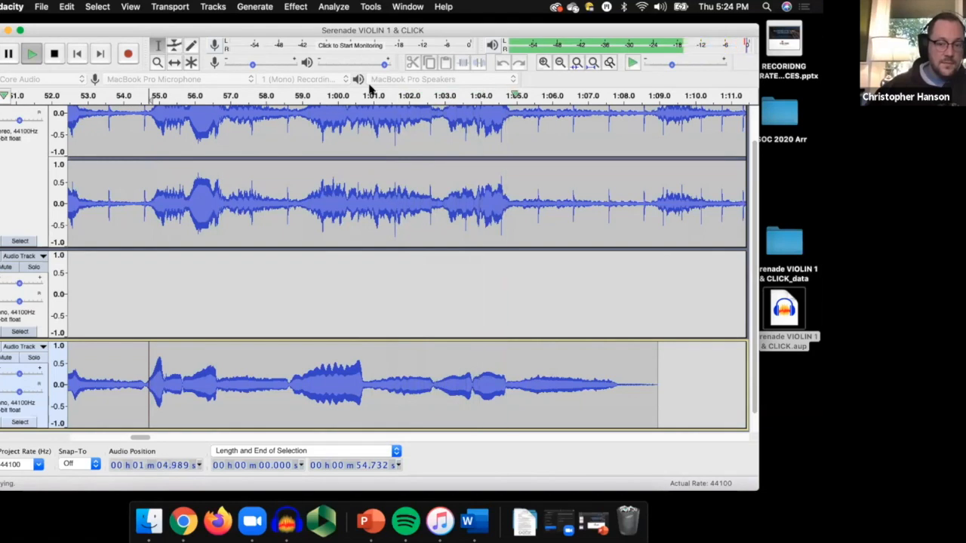
{"action": "key", "text": "space"}
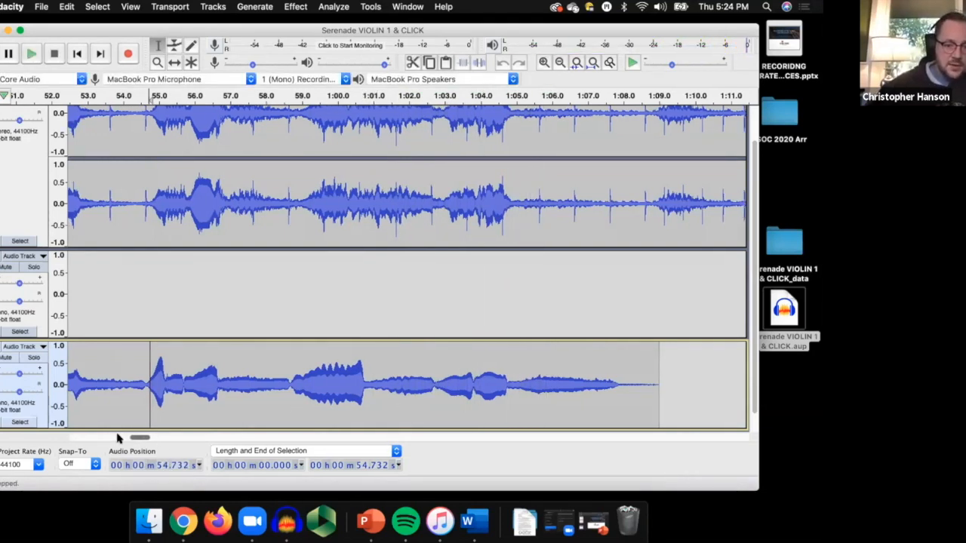
Place the playback cursor at about 44.7 s, near the start of the music in the new recording.
{"action": "left_click_drag", "start_coordinate": [117, 438], "coordinate": [126, 438]}
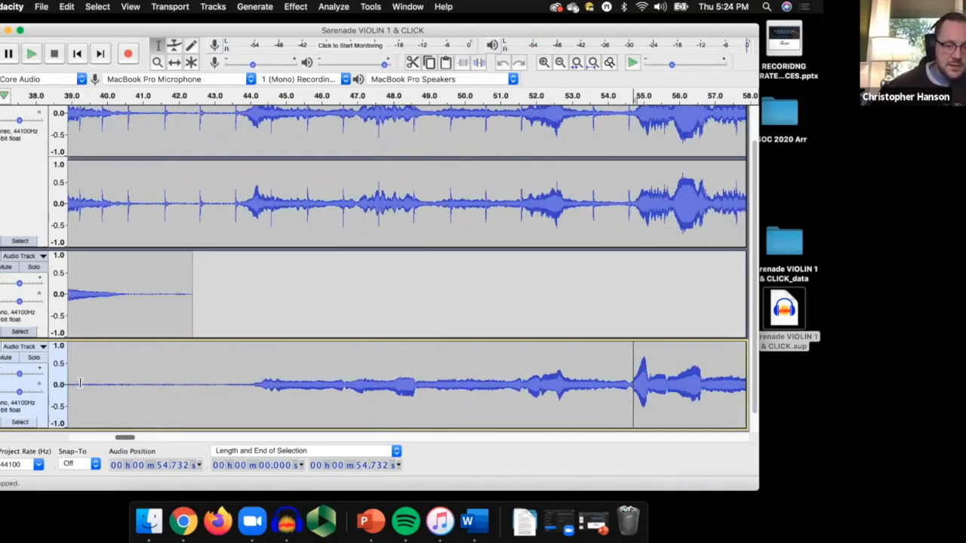
{"action": "scroll", "coordinate": [98, 396], "scroll_direction": "right", "scroll_amount": 5}
{"action": "left_click", "coordinate": [98, 395]}
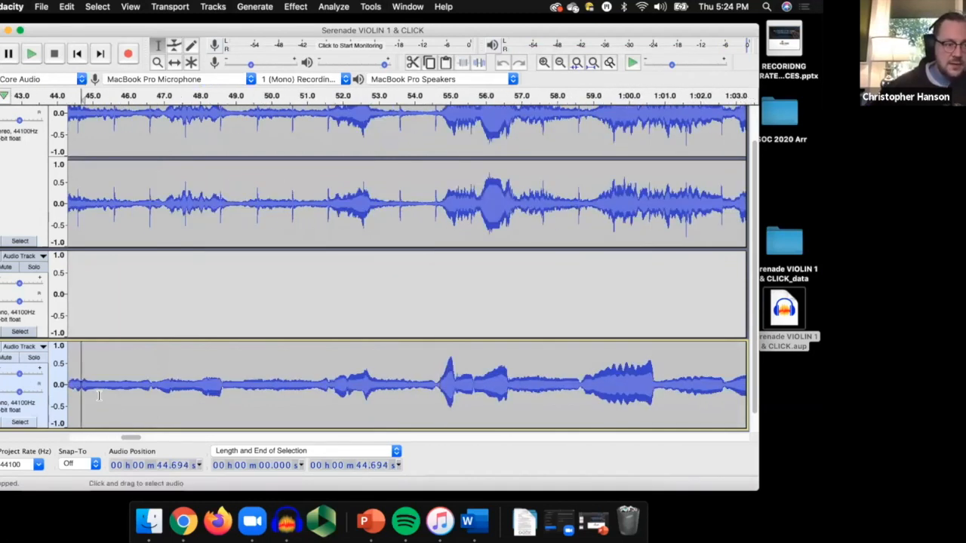
Play the new recording from about 44.7 s several times to listen for the wrong note, stopping playback each time.
{"action": "key", "text": "space"}
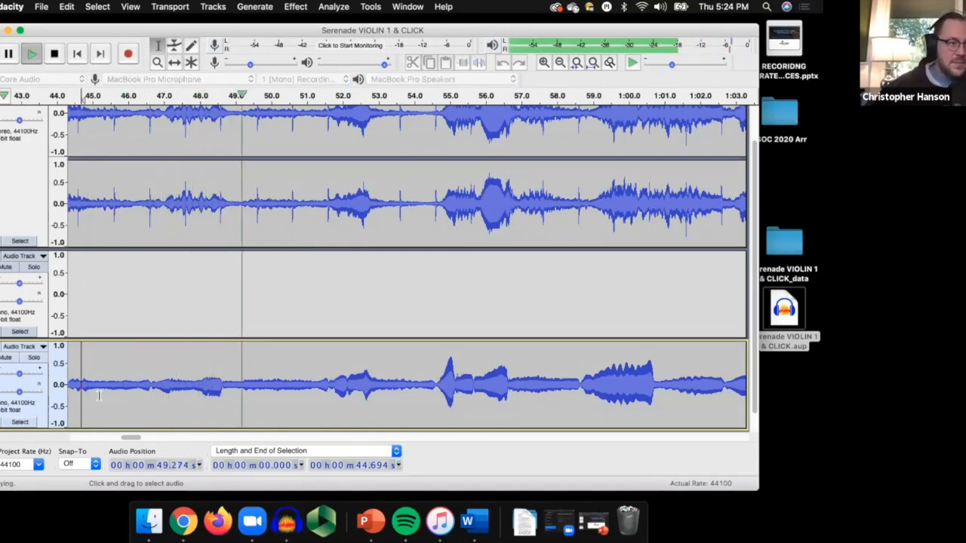
{"action": "key", "text": "space"}
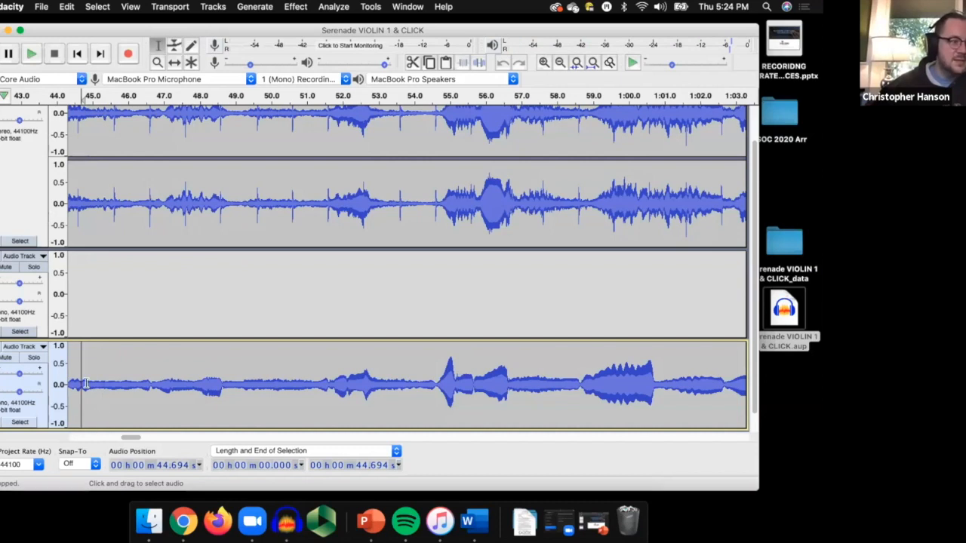
{"action": "key", "text": "space"}
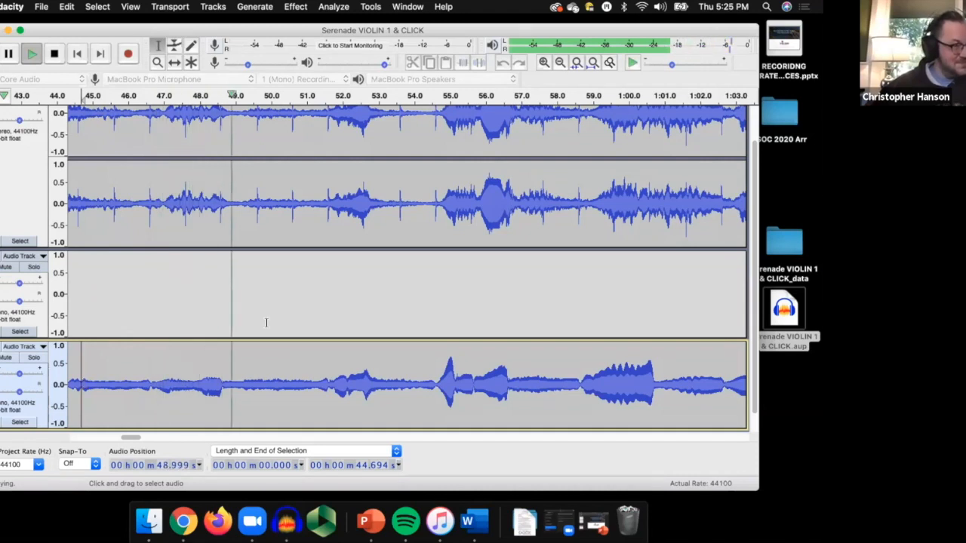
{"action": "key", "text": "space"}
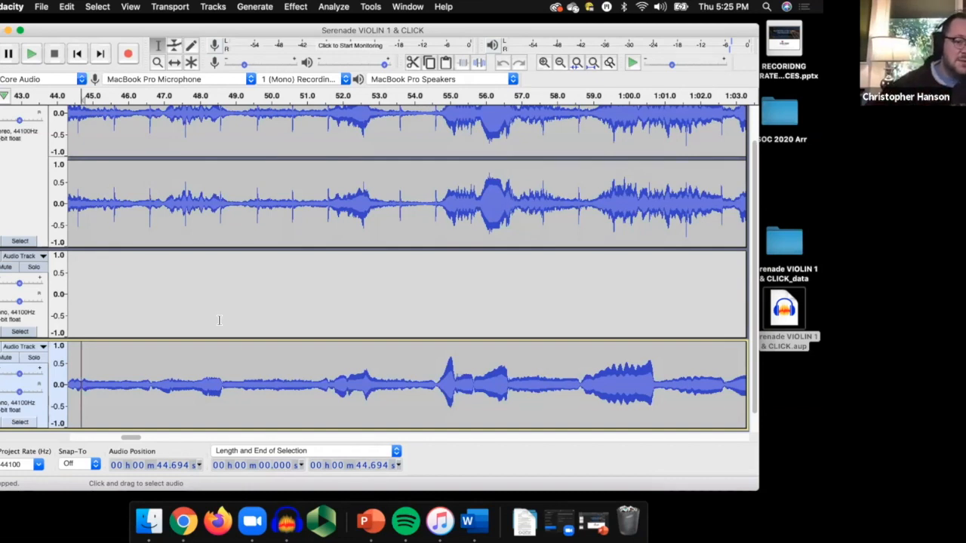
{"action": "key", "text": "space"}
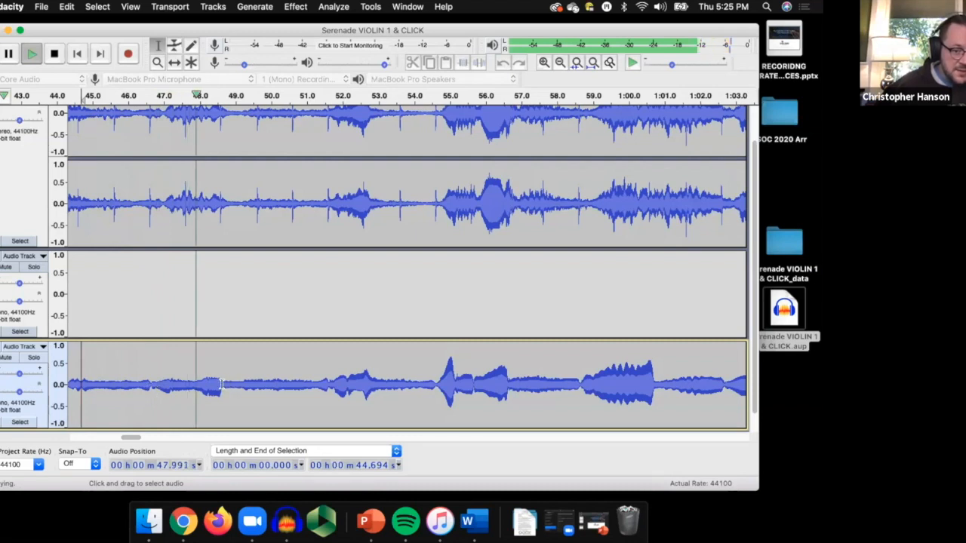
{"action": "key", "text": "space"}
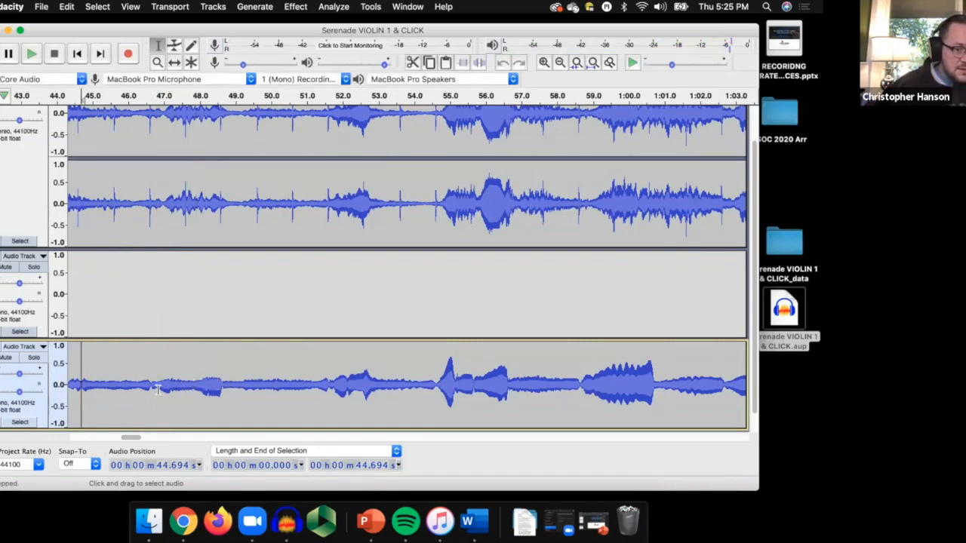
Select the wrong note from about 46.6 to 48.7 s on the recorded mono track, solo that track and listen to the selection.
{"action": "left_click_drag", "start_coordinate": [151, 386], "coordinate": [223, 391]}
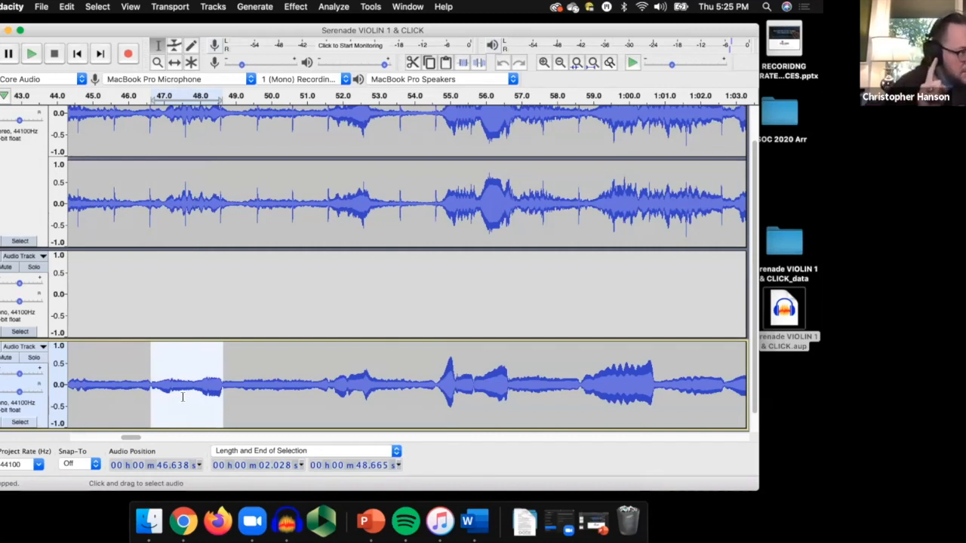
{"action": "key", "text": "space"}
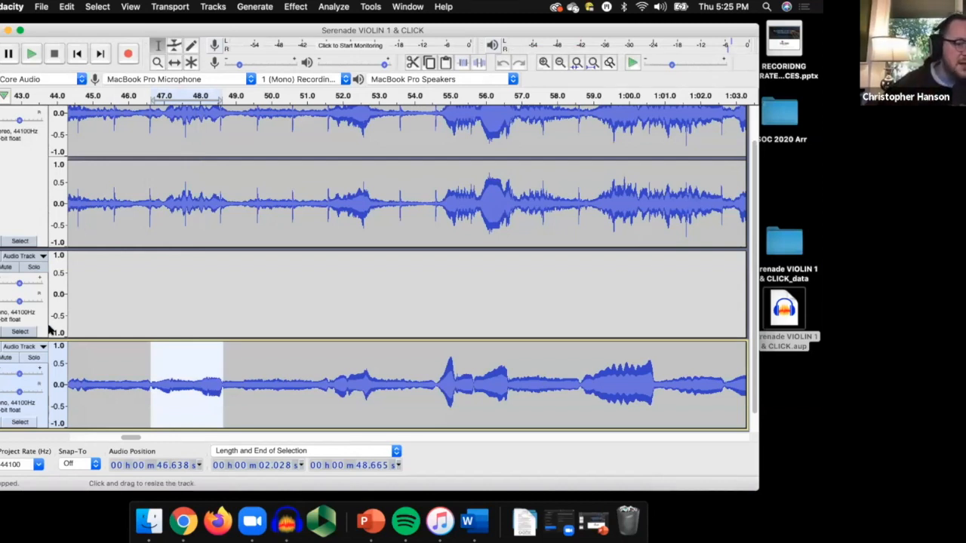
{"action": "left_click", "coordinate": [33, 358]}
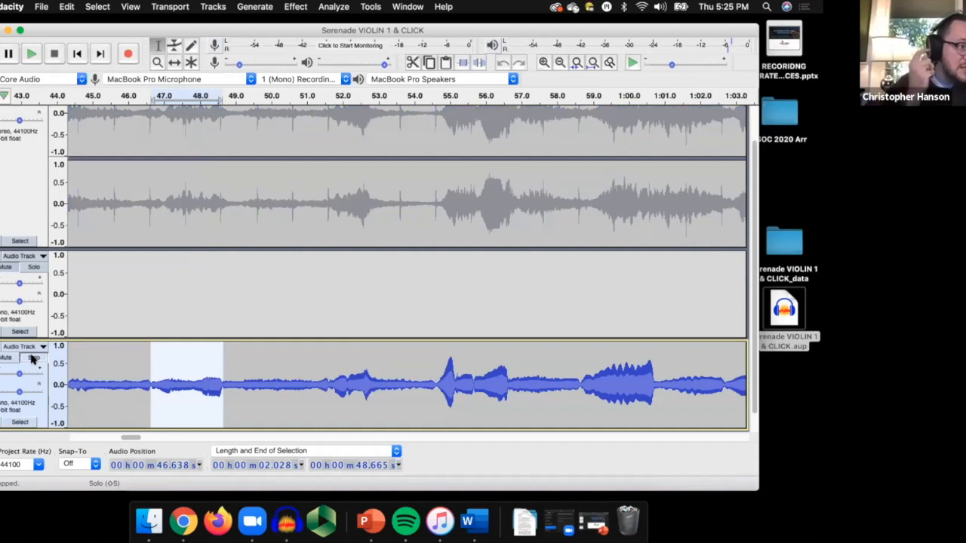
{"action": "key", "text": "space"}
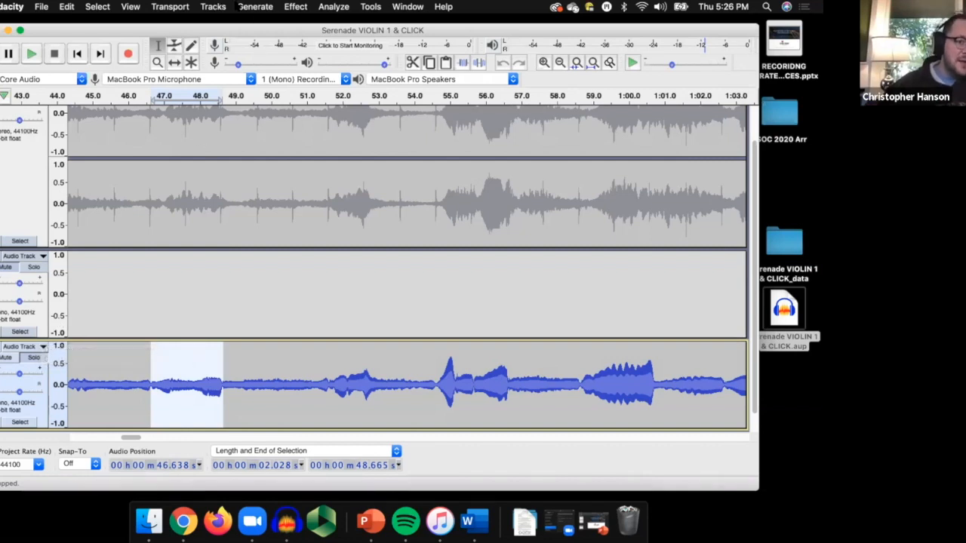
Open Change Pitch for the selected note and preview it with a percent change of 30.986.
{"action": "left_click", "coordinate": [287, 6]}
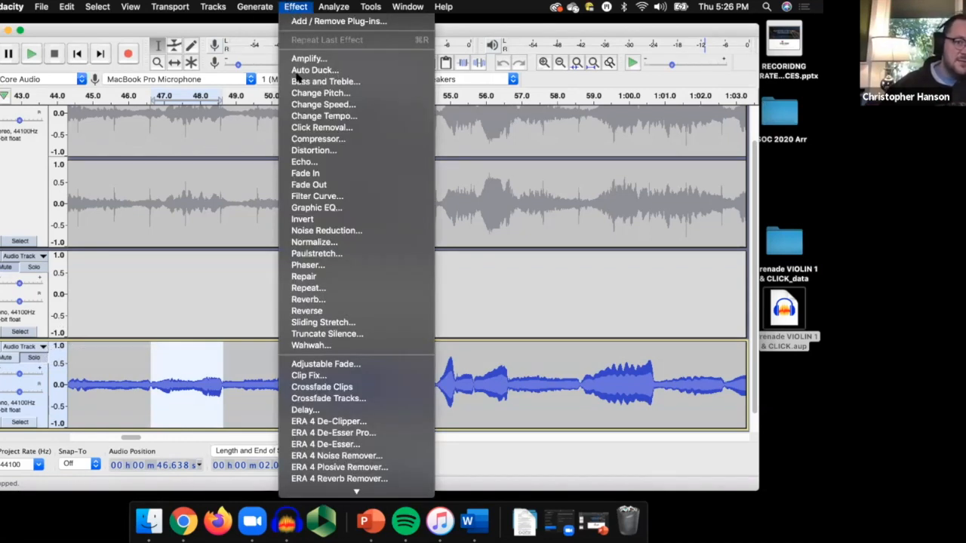
{"action": "left_click", "coordinate": [306, 94]}
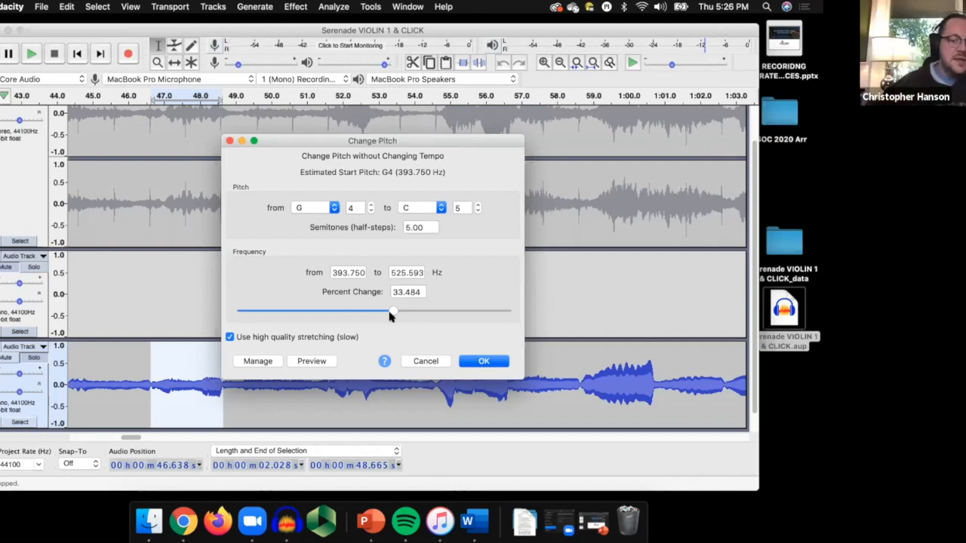
{"action": "mouse_move", "coordinate": [390, 316]}
{"action": "left_mouse_down"}
{"action": "mouse_move", "coordinate": [348, 317]}
{"action": "mouse_move", "coordinate": [382, 316]}
{"action": "left_mouse_up"}
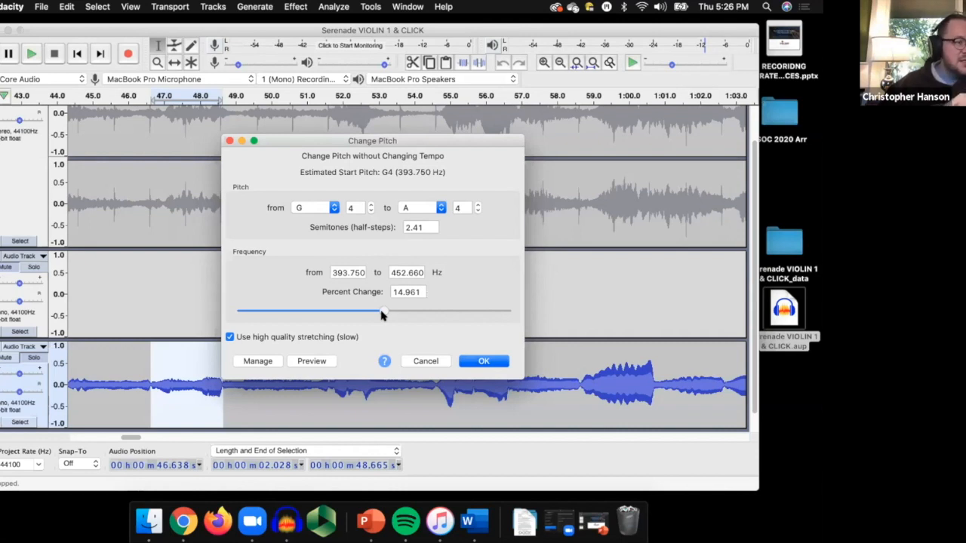
{"action": "left_click_drag", "start_coordinate": [382, 316], "coordinate": [391, 315]}
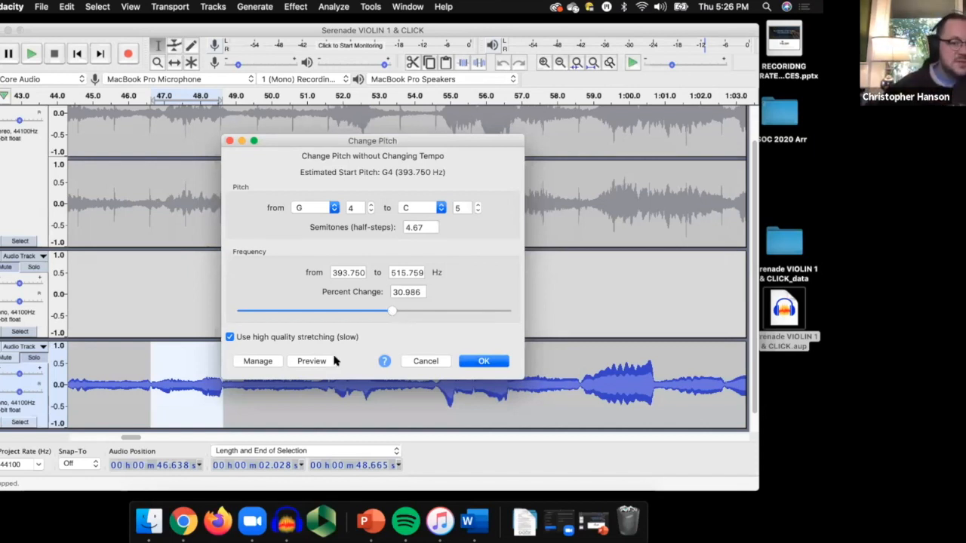
{"action": "left_click", "coordinate": [314, 361]}
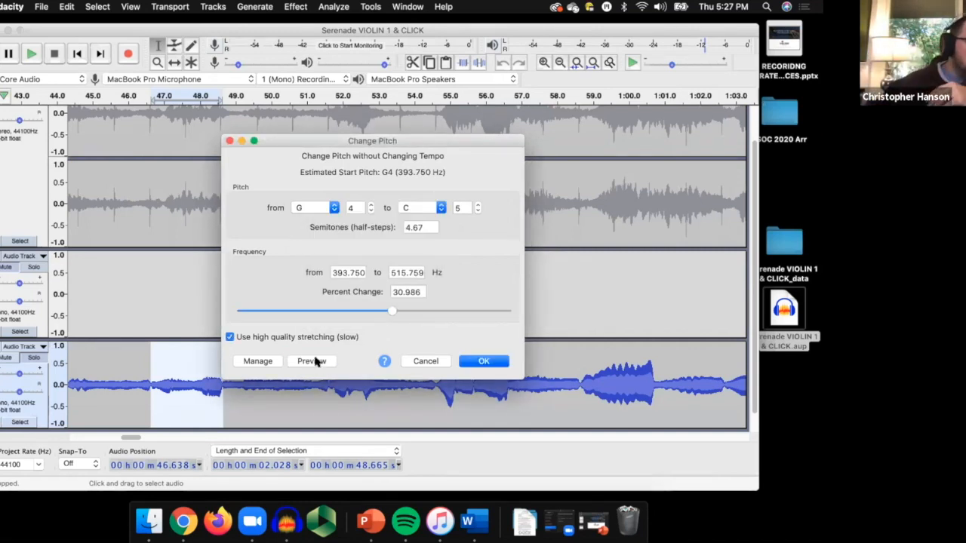
Preview the selected note with smaller pitch shifts, at percent changes of 14.961 and 8.117.
{"action": "left_click_drag", "start_coordinate": [387, 311], "coordinate": [381, 311]}
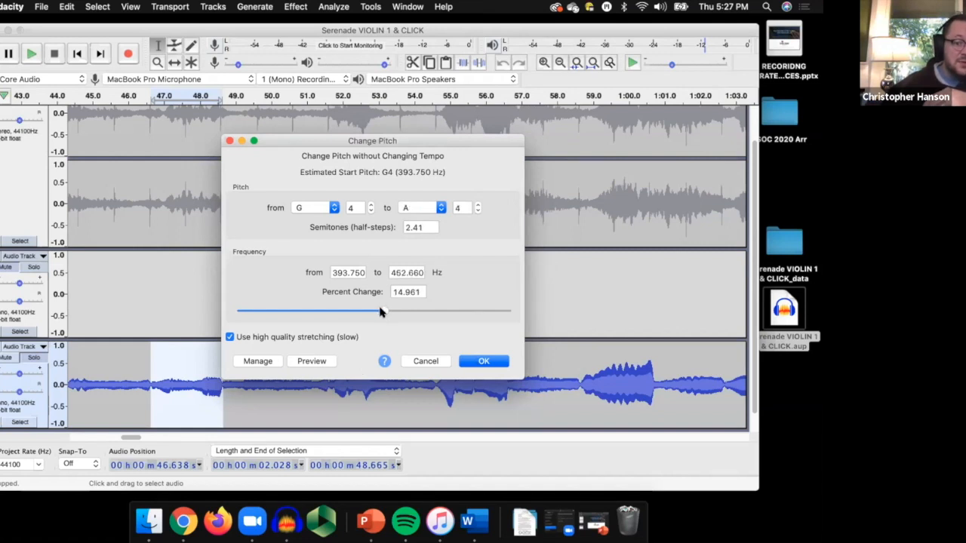
{"action": "left_click", "coordinate": [319, 362]}
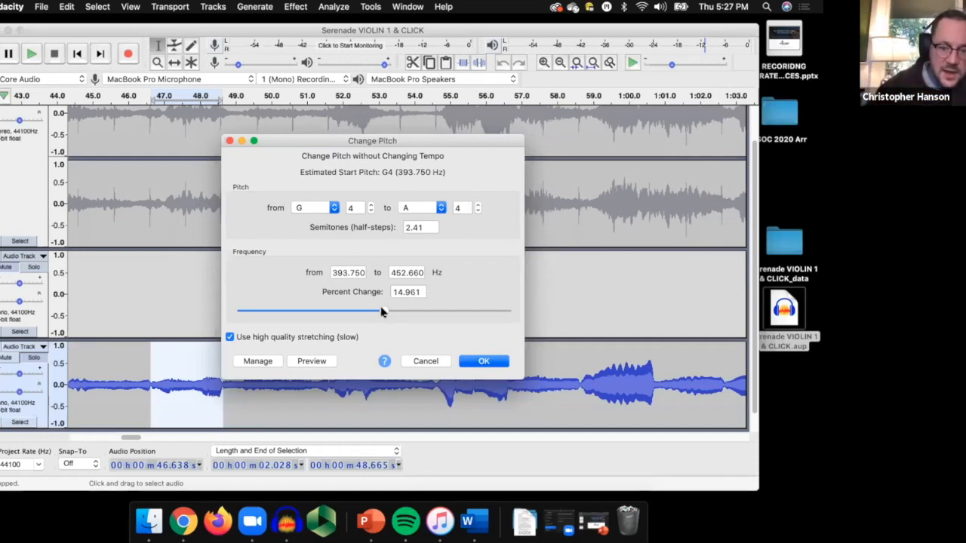
{"action": "left_click_drag", "start_coordinate": [382, 311], "coordinate": [379, 311]}
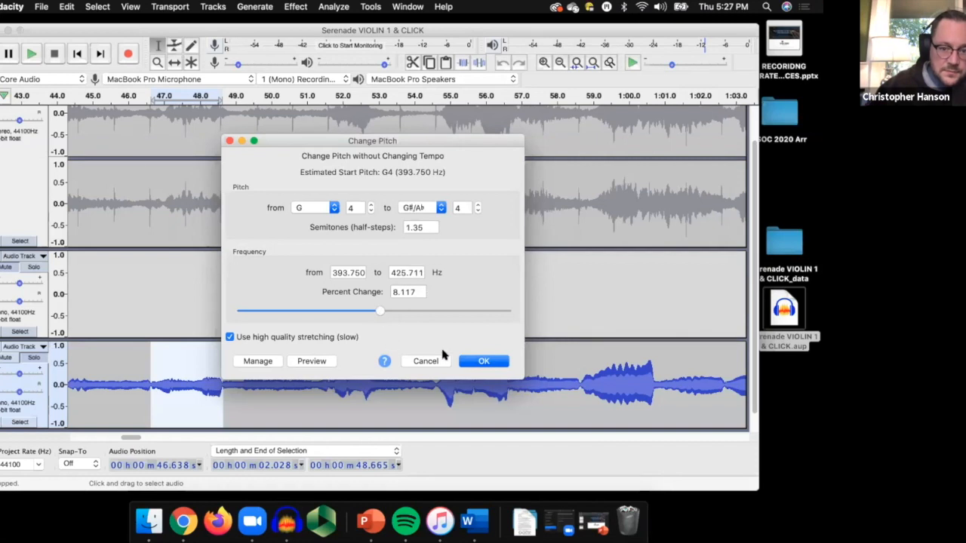
{"action": "left_click", "coordinate": [317, 362]}
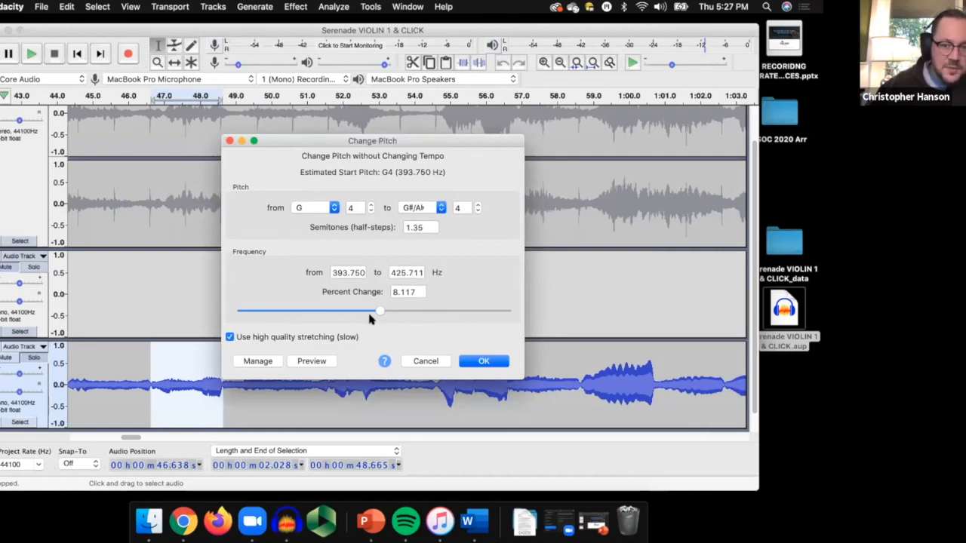
Reduce the percent change to 4.176, preview the note and apply the pitch change.
{"action": "left_click_drag", "start_coordinate": [378, 311], "coordinate": [375, 316]}
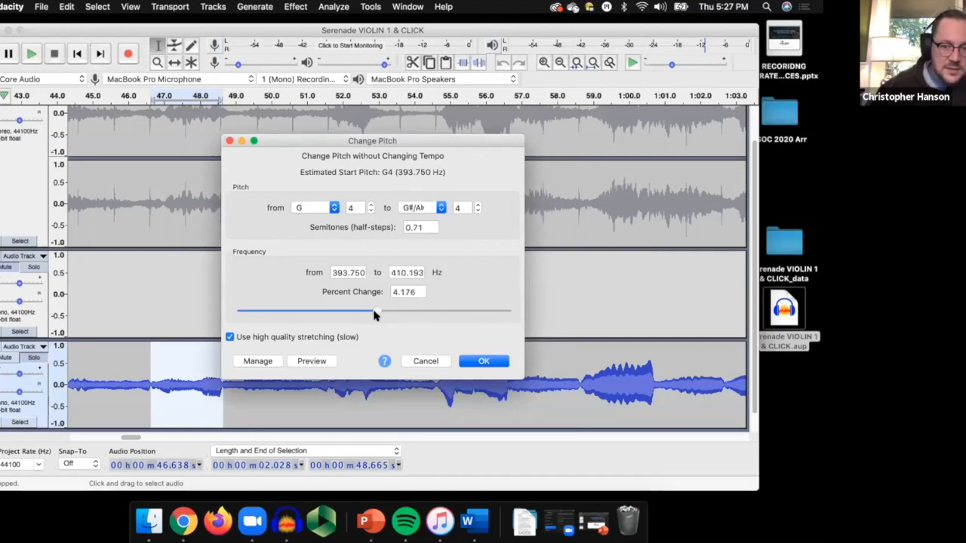
{"action": "left_click", "coordinate": [322, 361]}
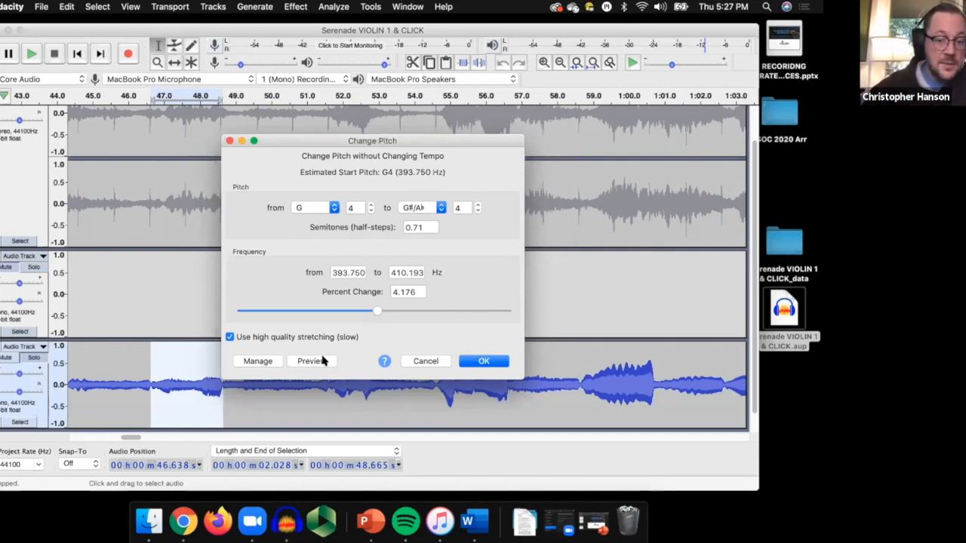
{"action": "left_click", "coordinate": [480, 361]}
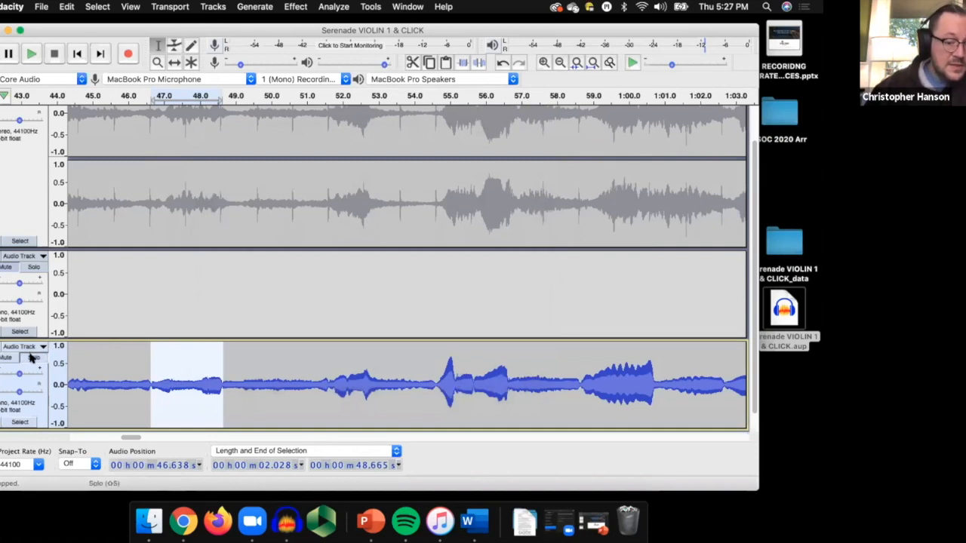
Play the corrected selection on its own, turn off the track's solo and play the selection with the other tracks.
{"action": "key", "text": "space"}
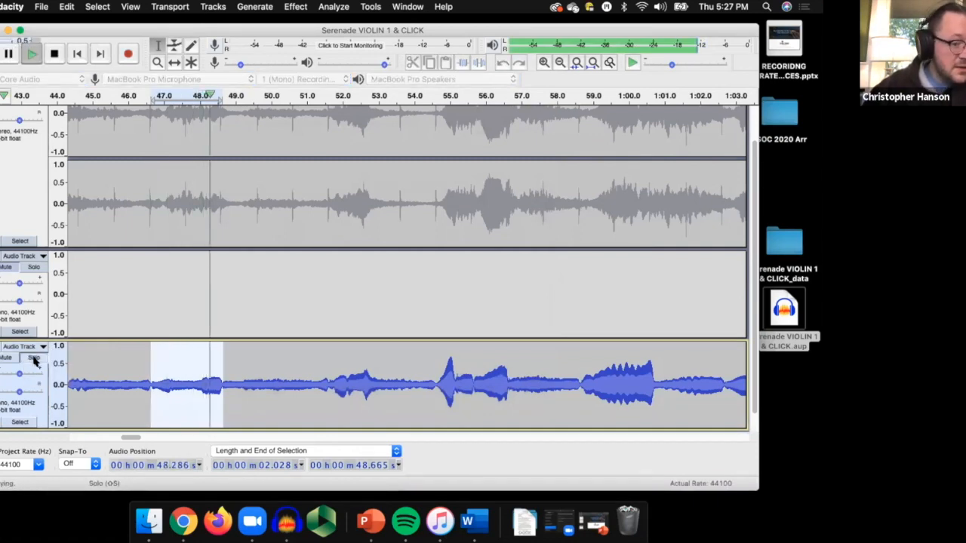
{"action": "left_click", "coordinate": [34, 358]}
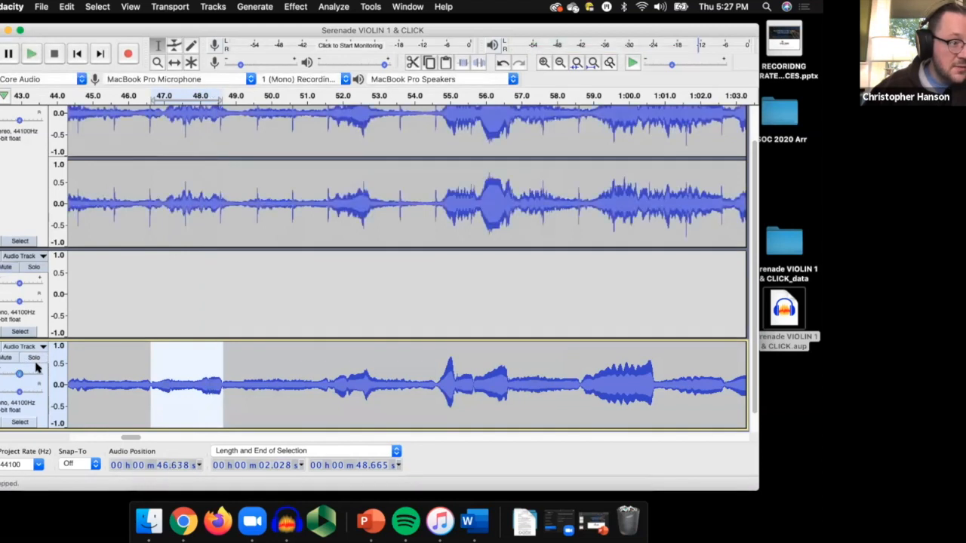
{"action": "key", "text": "space"}
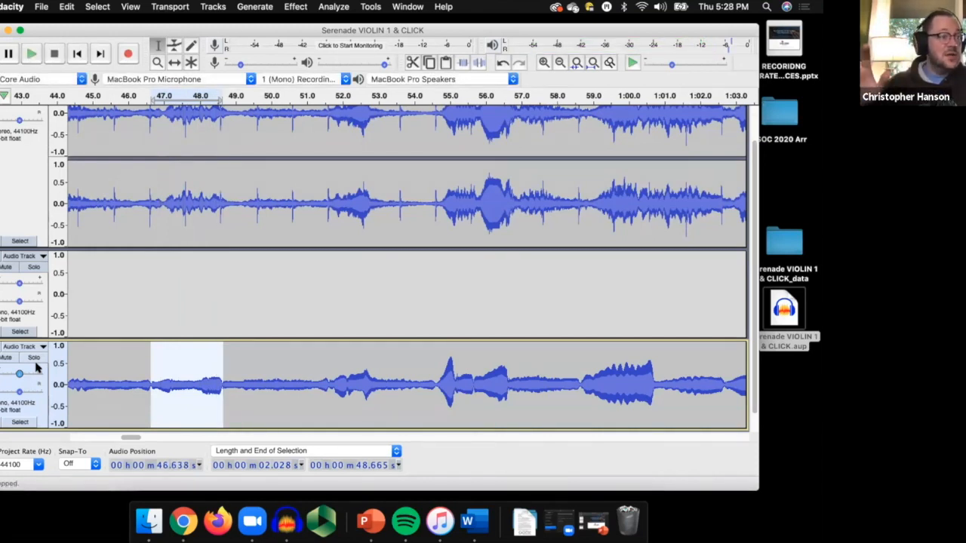
Place the cursor at about 44.5 s on the recorded mono track, play the corrected passage and stop playback.
{"action": "left_click", "coordinate": [97, 382]}
{"action": "left_click", "coordinate": [75, 384]}
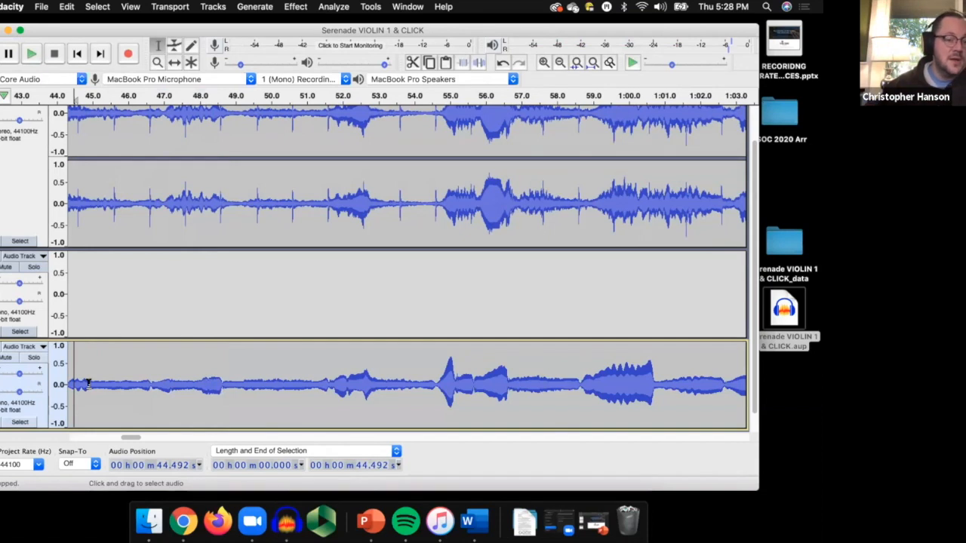
{"action": "key", "text": "space"}
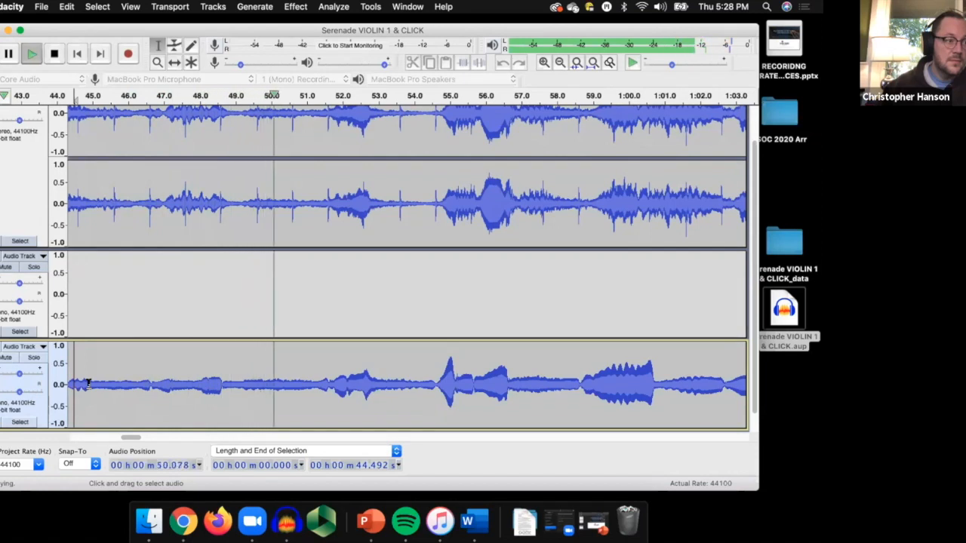
{"action": "key", "text": "space"}
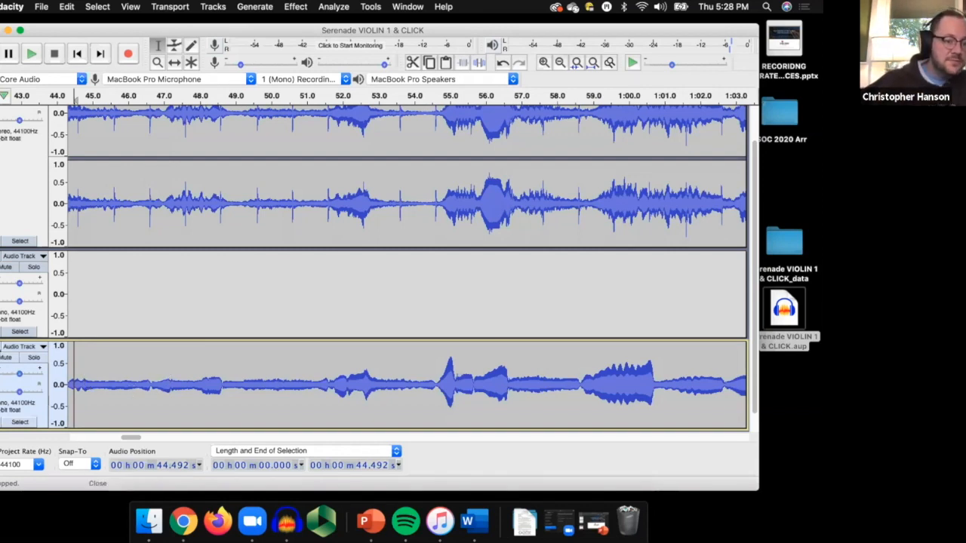
Remove both mono audio tracks, keeping the stereo Serenade violin track.
{"action": "left_click", "coordinate": [4, 346]}
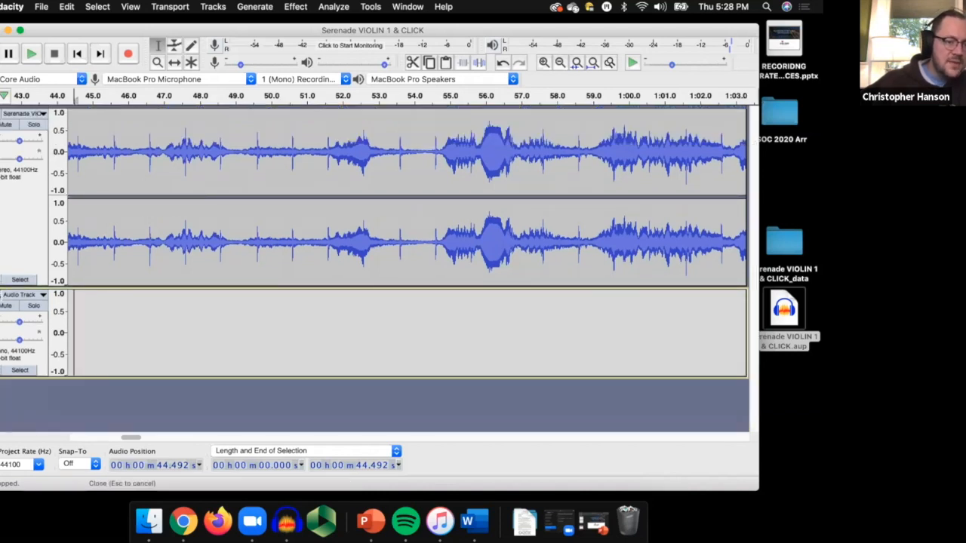
{"action": "left_click", "coordinate": [1, 296]}
Place the cursor at about 3:17.8 on the stereo violin track, play from there and stop playback.
{"action": "left_click_drag", "start_coordinate": [130, 438], "coordinate": [169, 439]}
{"action": "scroll", "coordinate": [369, 227], "scroll_direction": "right", "scroll_amount": 10}
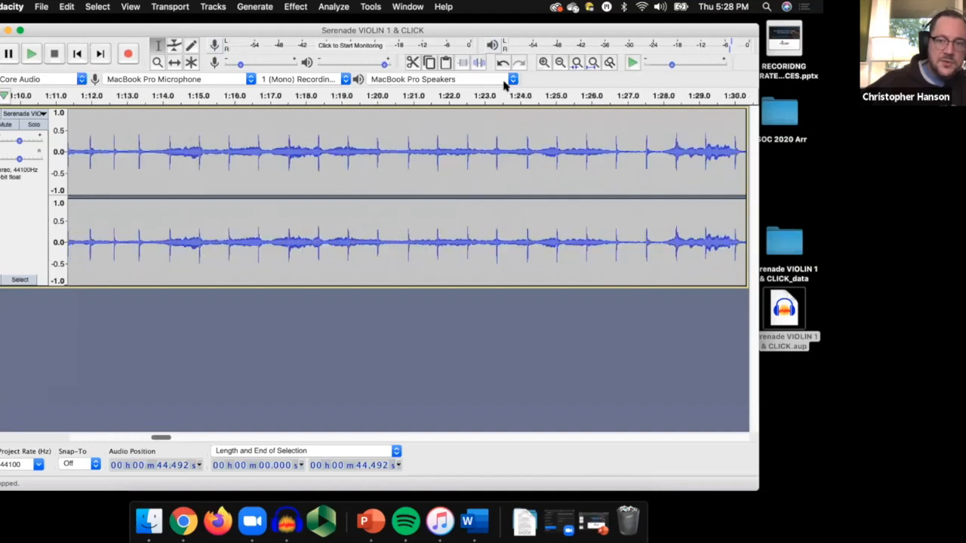
{"action": "left_click", "coordinate": [560, 62]}
{"action": "left_click", "coordinate": [559, 63]}
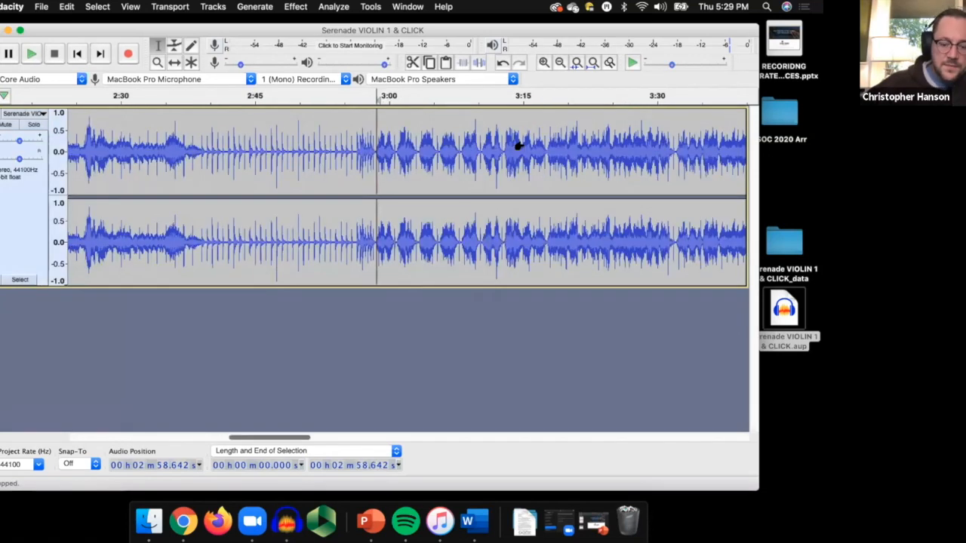
{"action": "scroll", "coordinate": [518, 145], "scroll_direction": "right", "scroll_amount": 2}
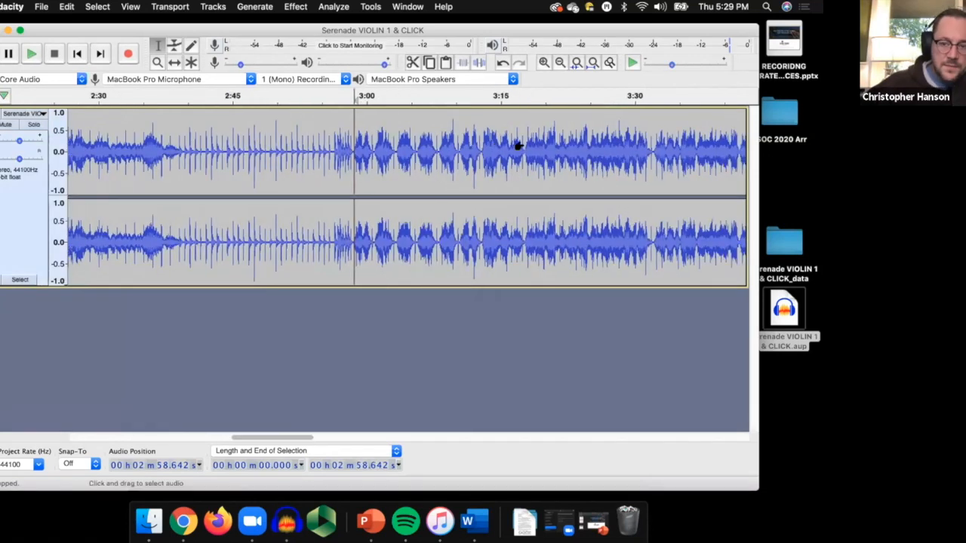
{"action": "left_click", "coordinate": [518, 146]}
{"action": "key", "text": "space"}
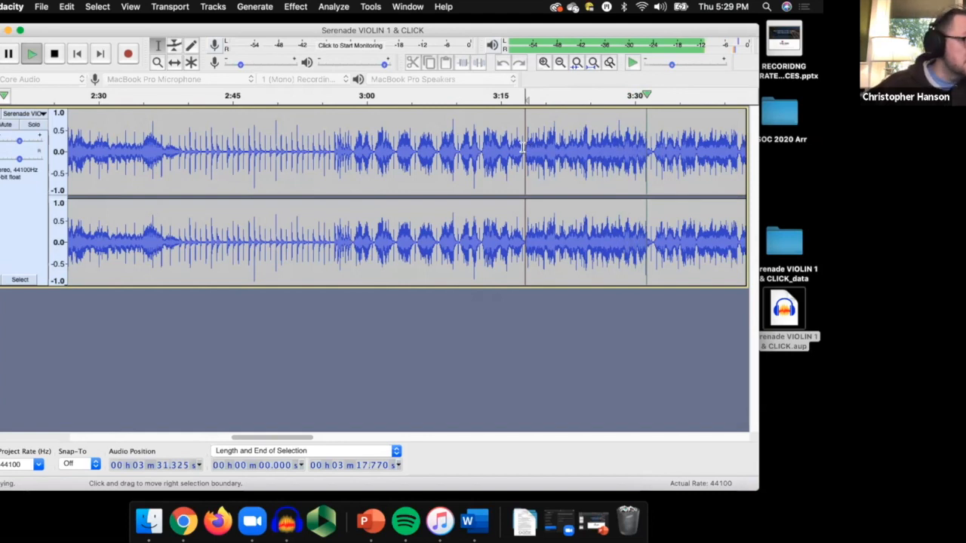
{"action": "key", "text": "space"}
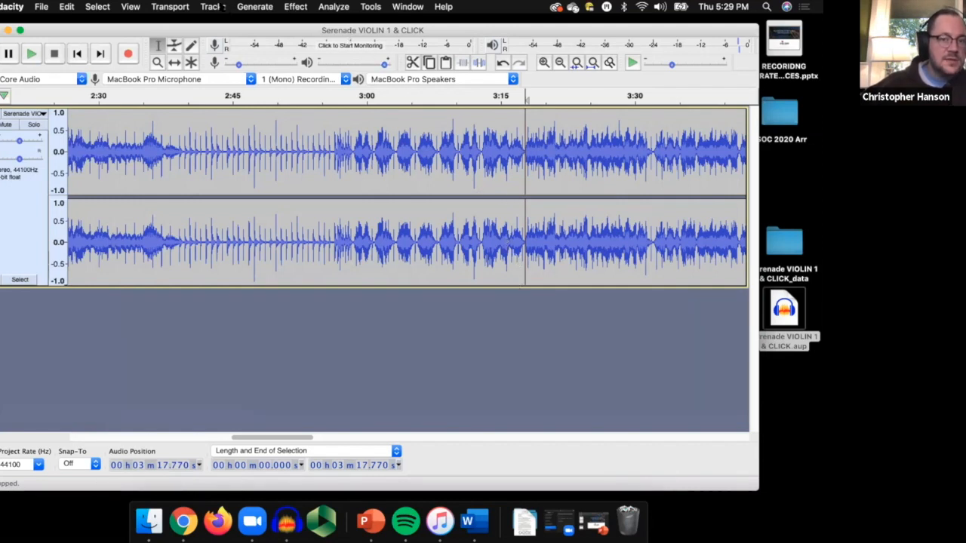
Add a new mono track below the stereo Serenade violin track.
{"action": "left_click", "coordinate": [221, 7]}
{"action": "mouse_move", "coordinate": [240, 22]}
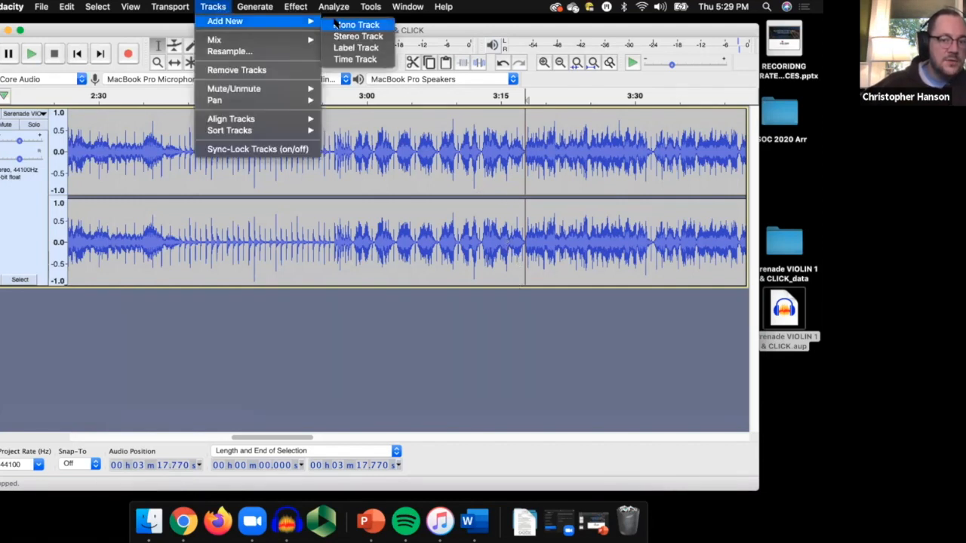
{"action": "left_click", "coordinate": [356, 25]}
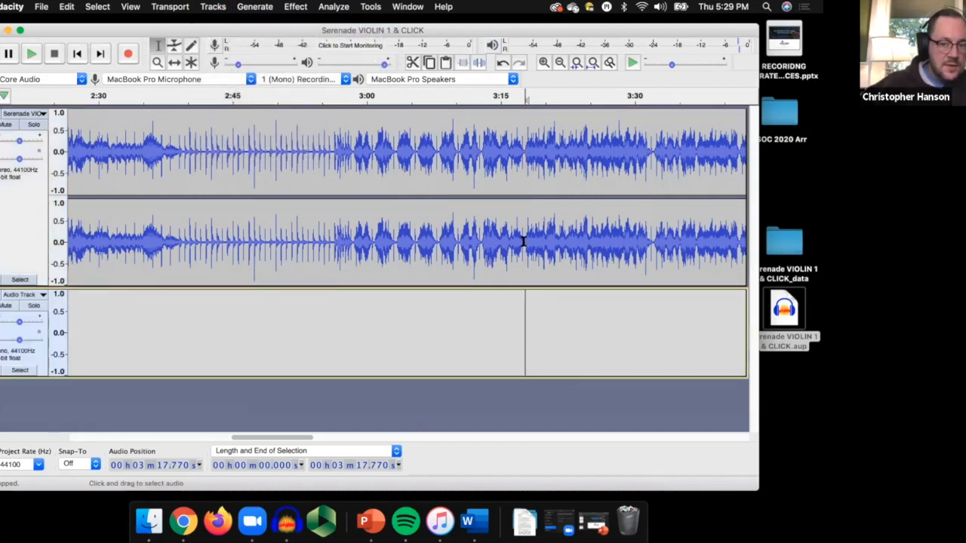
Place the cursor at about 3:17.6 on the new mono track, play from there and stop playback.
{"action": "left_click", "coordinate": [524, 281]}
{"action": "left_click", "coordinate": [522, 295]}
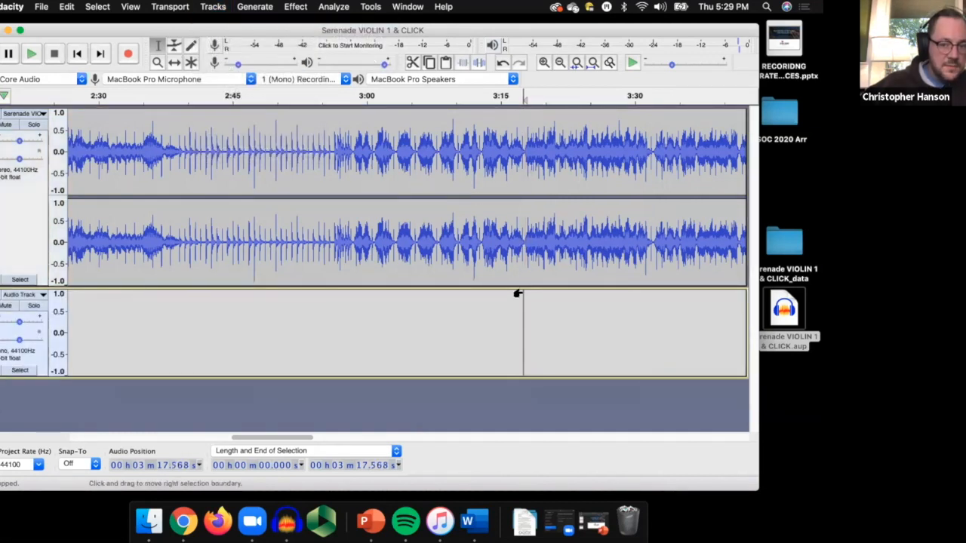
{"action": "key", "text": "space"}
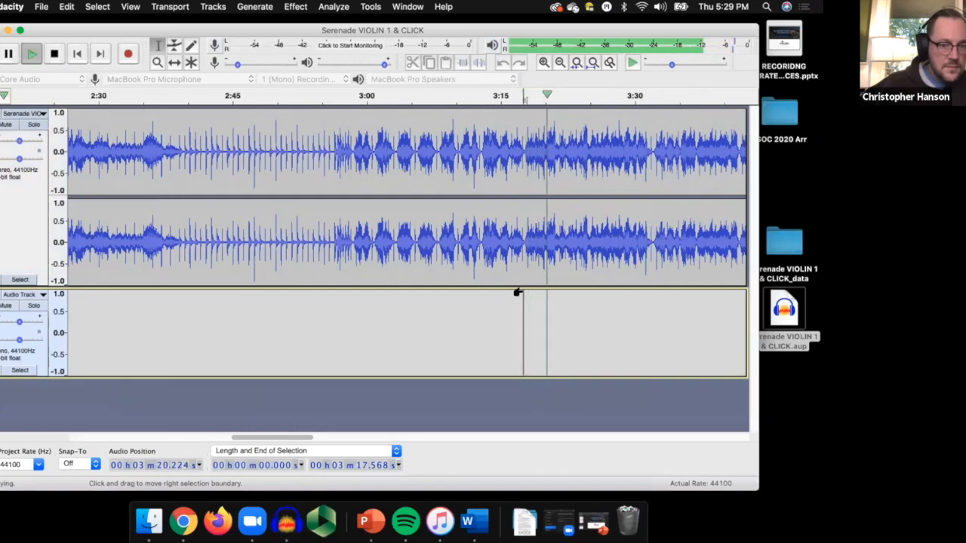
{"action": "key", "text": "space"}
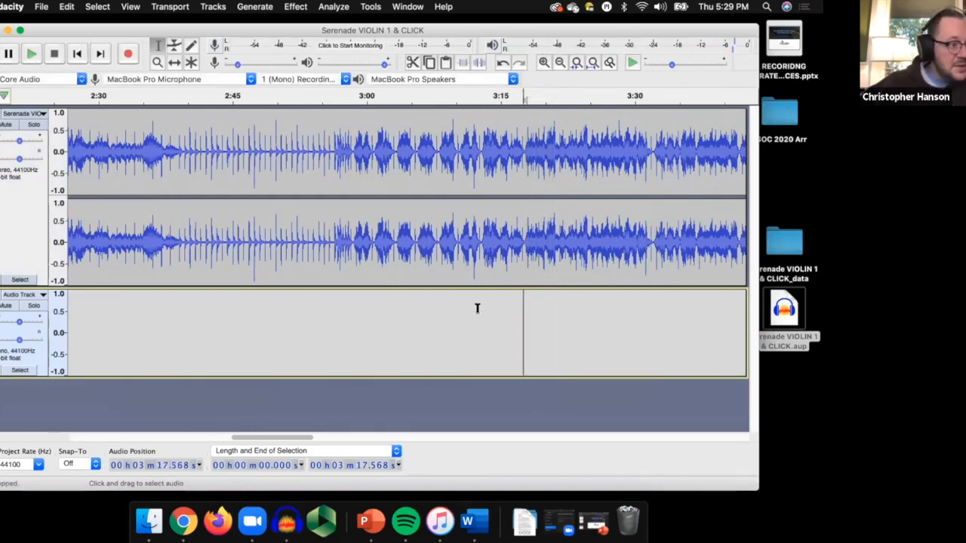
Set the playback device to External Headphones and record a take on the mono track with the cursor at about 3:12.6.
{"action": "left_click", "coordinate": [477, 308]}
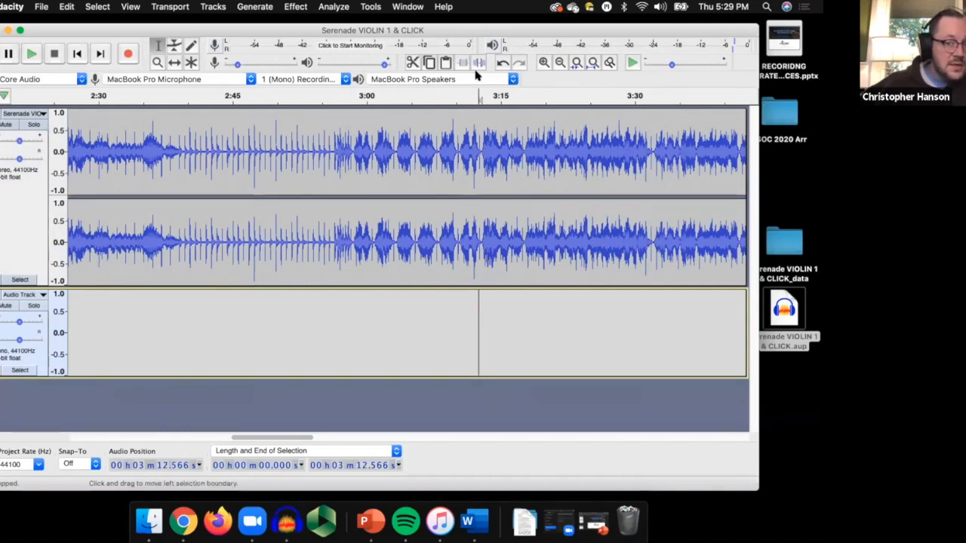
{"action": "left_click", "coordinate": [477, 75]}
{"action": "left_click", "coordinate": [477, 74]}
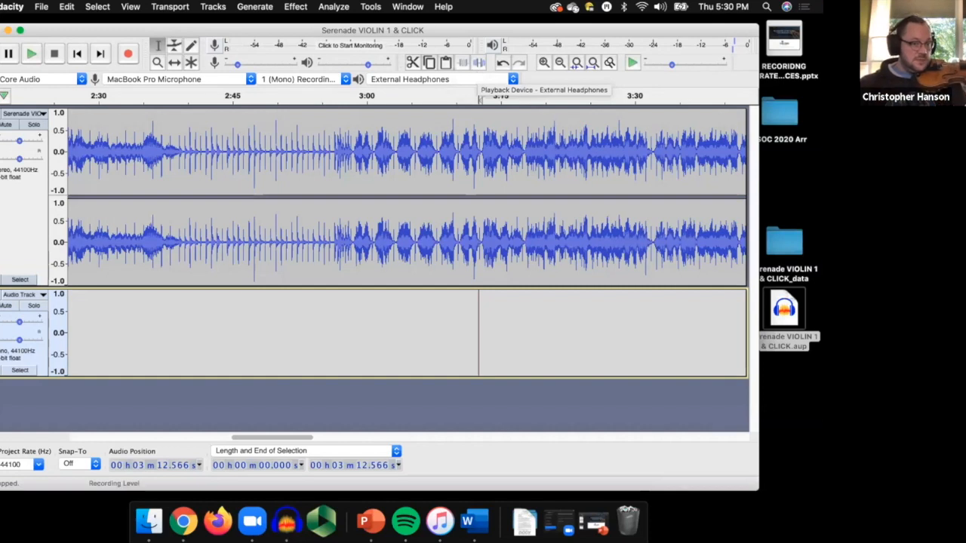
{"action": "left_click", "coordinate": [127, 53]}
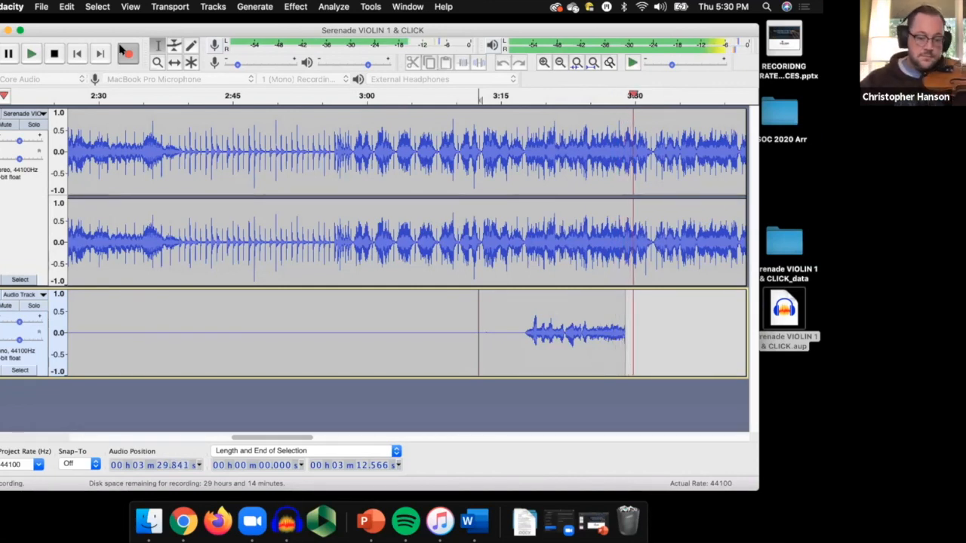
{"action": "key", "text": "space"}
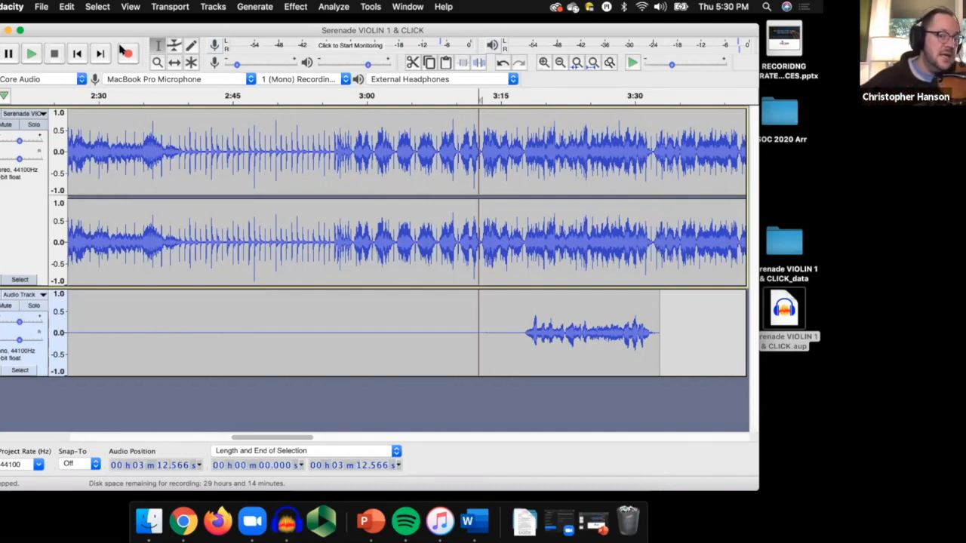
Add a second mono track and mute the first recorded mono take.
{"action": "left_click", "coordinate": [214, 7]}
{"action": "mouse_move", "coordinate": [237, 22]}
{"action": "left_click", "coordinate": [347, 25]}
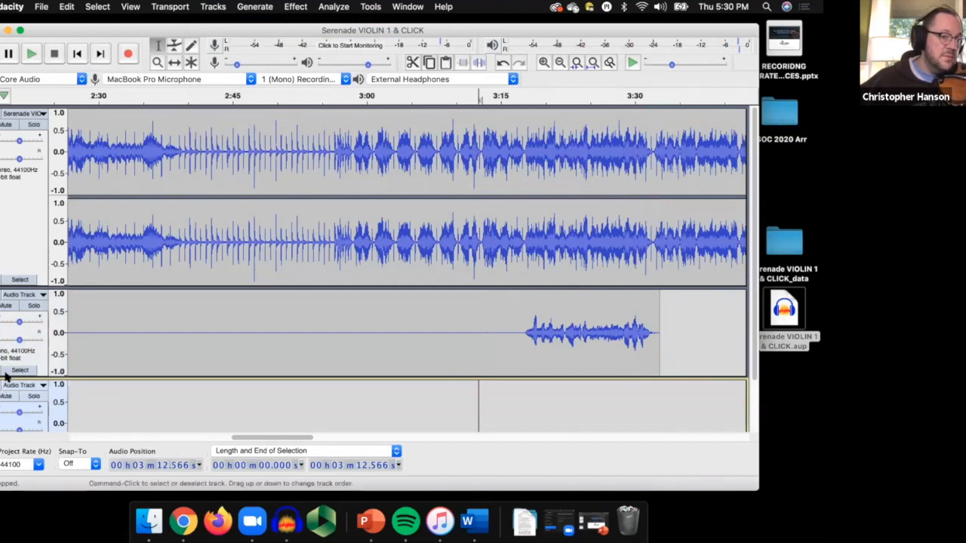
{"action": "left_click", "coordinate": [4, 307]}
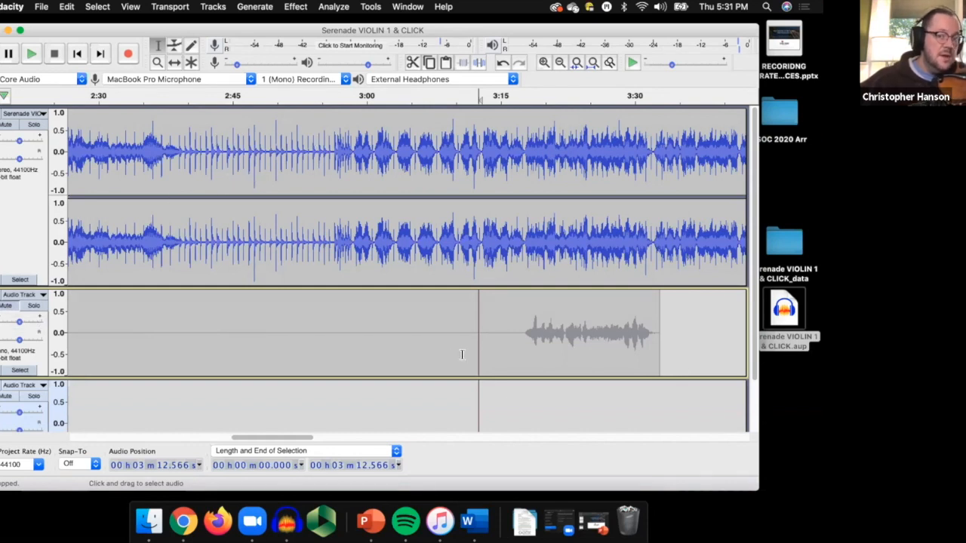
Place the cursor at about 3:15.3 on the second mono track and record a second take there.
{"action": "left_click", "coordinate": [480, 402]}
{"action": "left_click", "coordinate": [502, 366]}
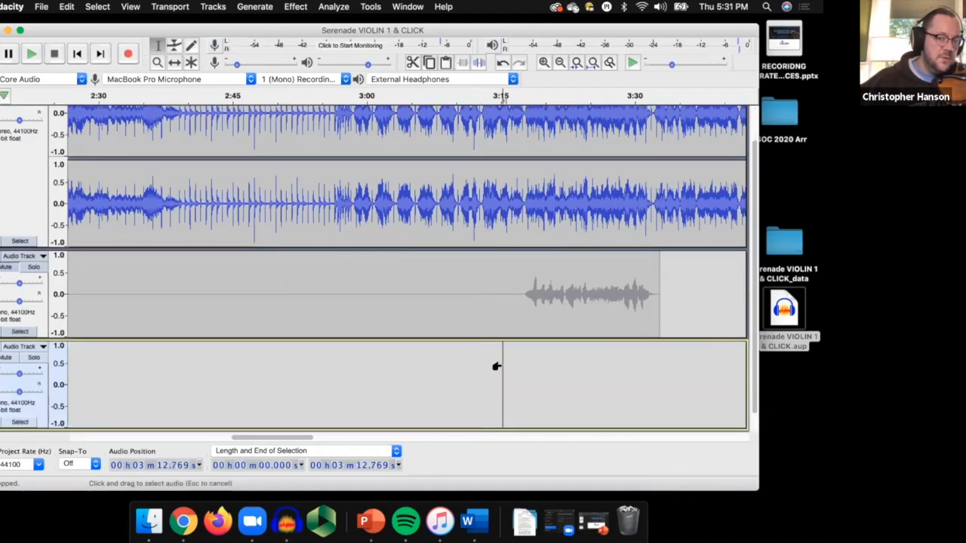
{"action": "left_click", "coordinate": [129, 55]}
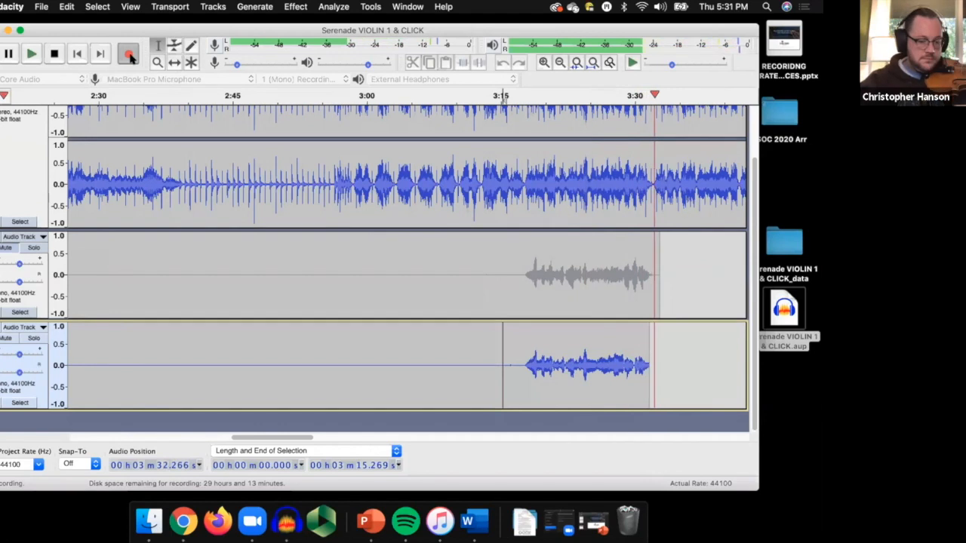
{"action": "key", "text": "space"}
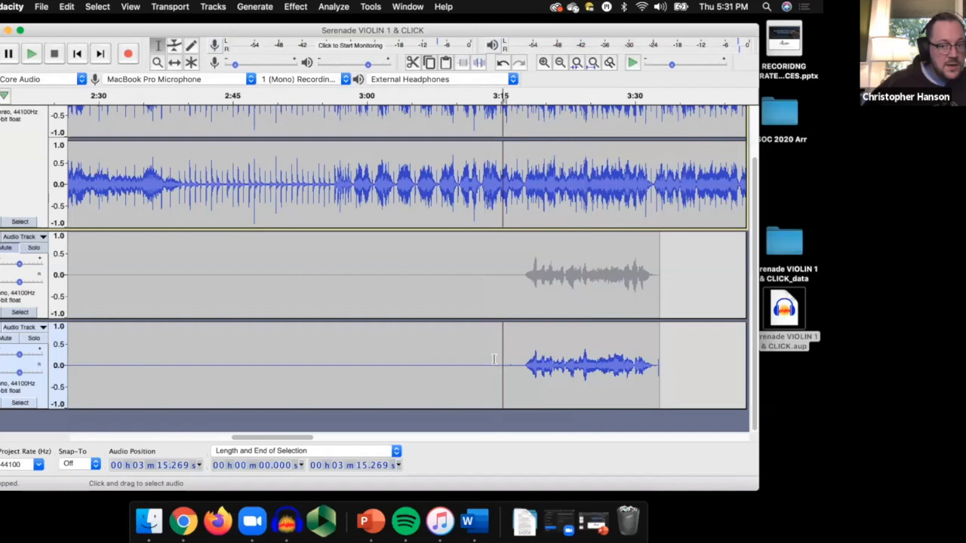
Switch the playback device to MacBook Pro Speakers and raise the playback volume to maximum.
{"action": "left_click", "coordinate": [516, 80]}
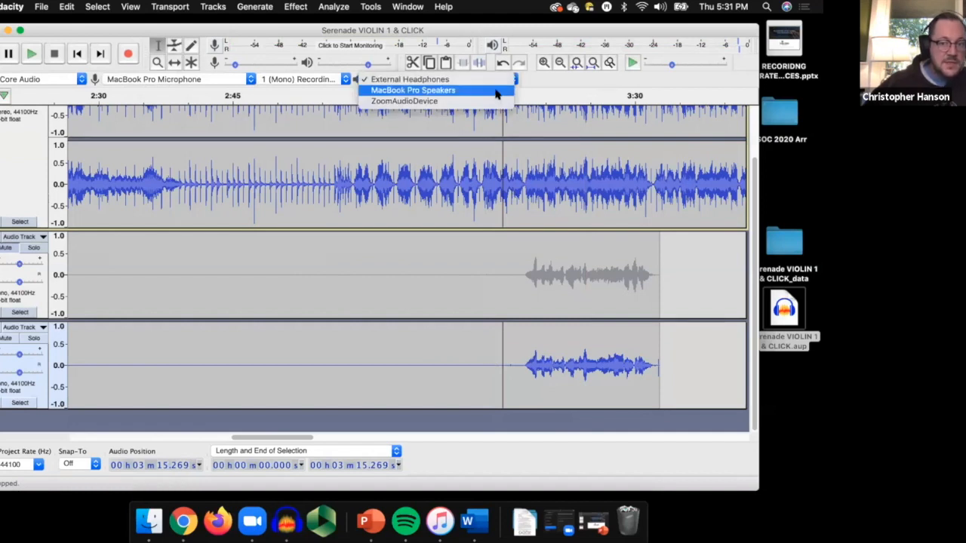
{"action": "left_click", "coordinate": [496, 91]}
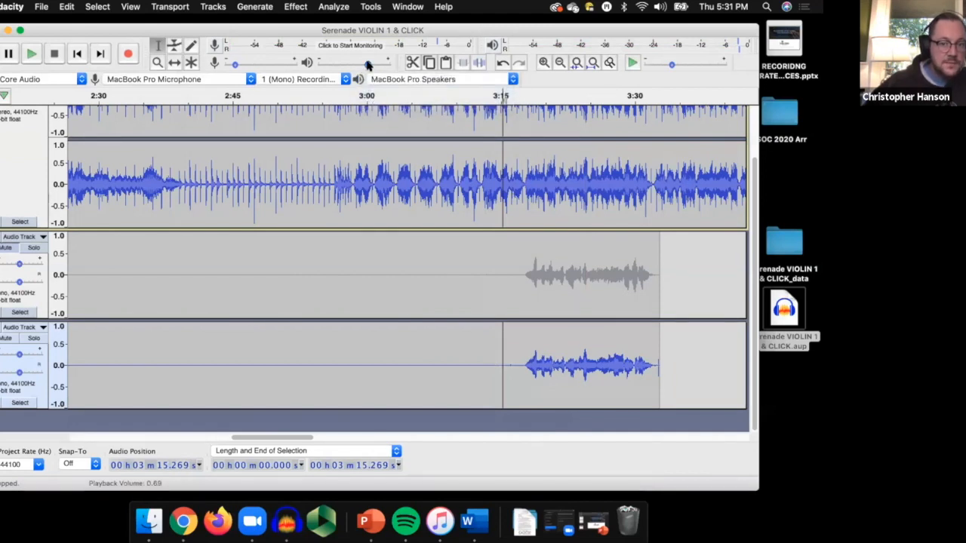
{"action": "left_click_drag", "start_coordinate": [367, 67], "coordinate": [391, 65]}
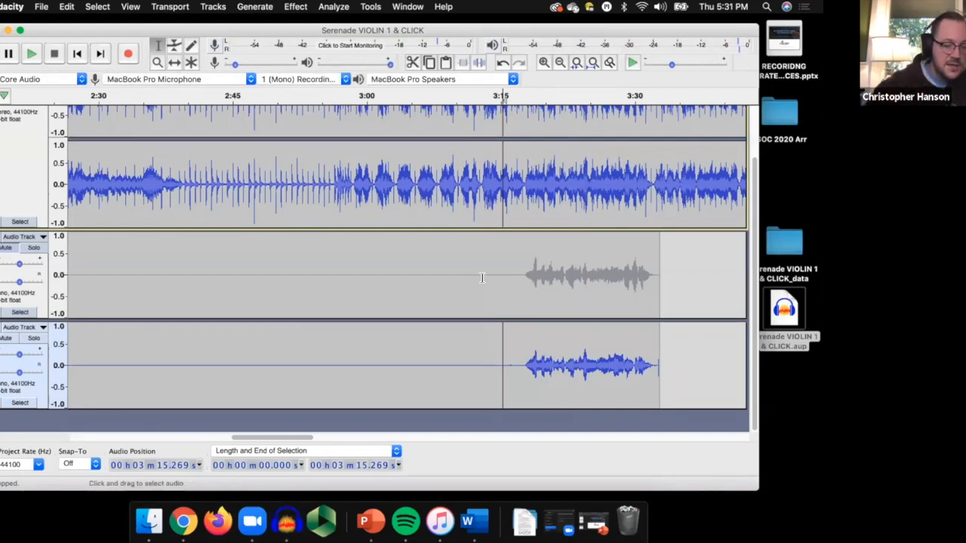
Play the second take with the violin track from about 3:15.3, then again from about 3:20.5, stopping playback each time.
{"action": "key", "text": "space"}
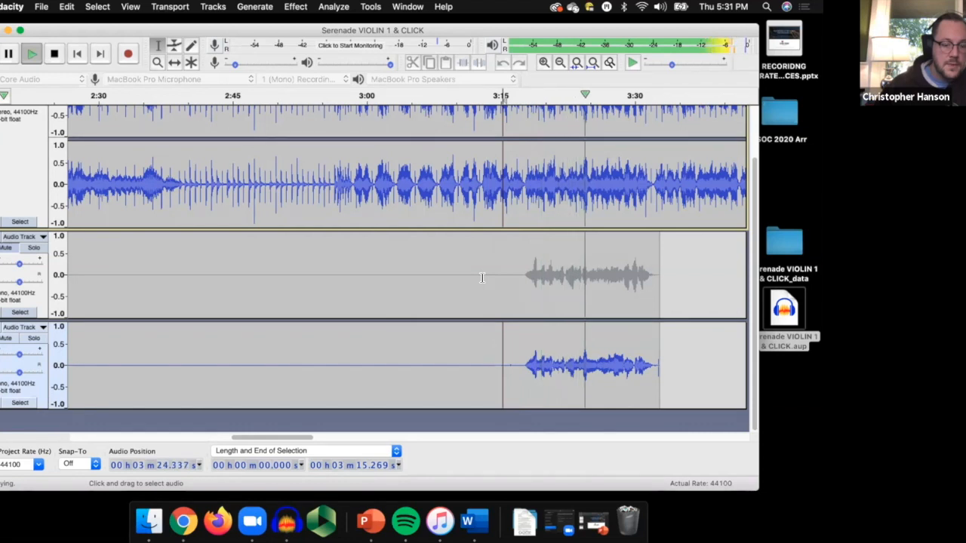
{"action": "key", "text": "space"}
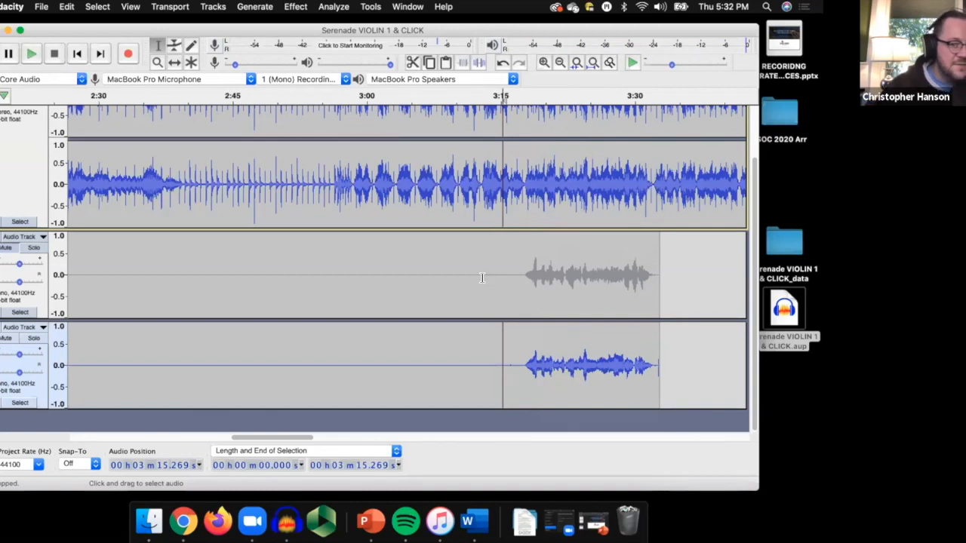
{"action": "left_click", "coordinate": [549, 363]}
{"action": "key", "text": "space"}
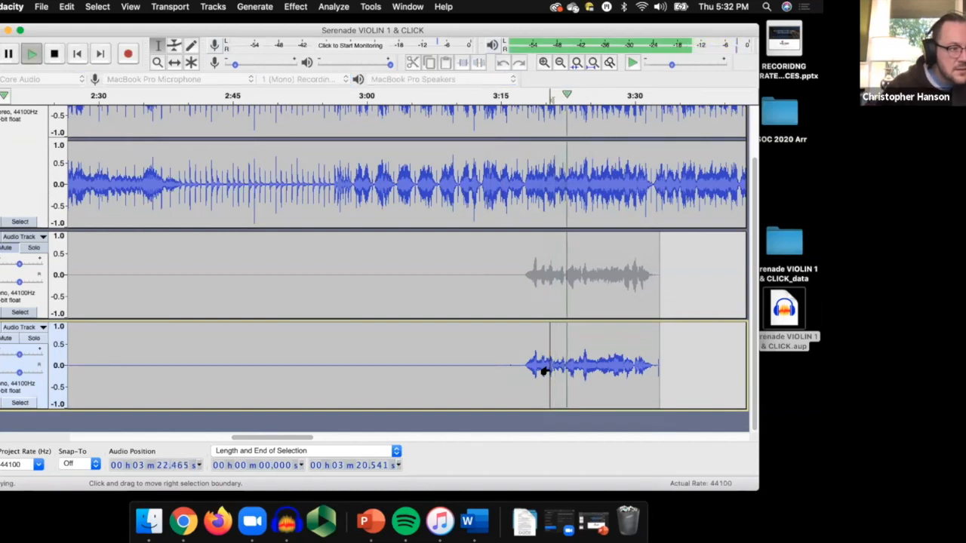
{"action": "key", "text": "space"}
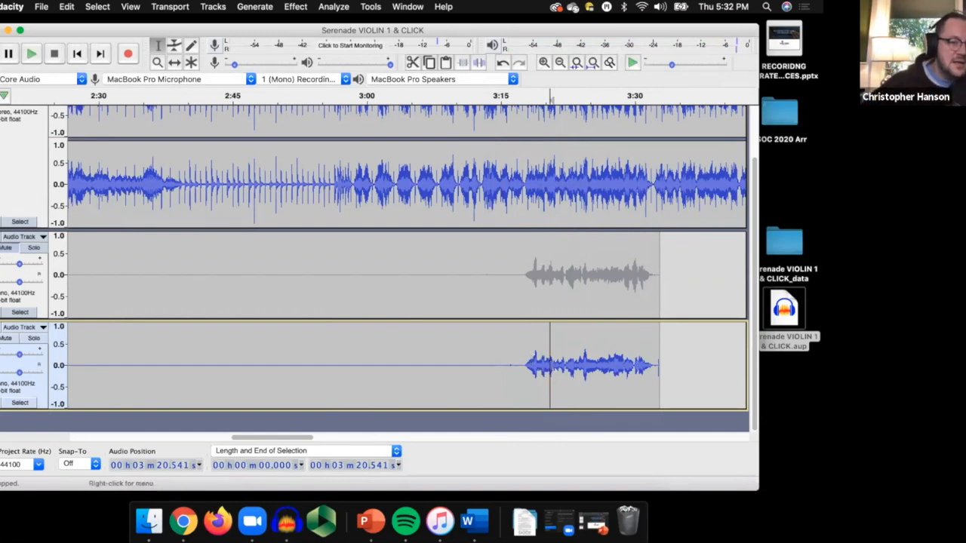
Mute the second mono take, unmute and solo the first one, and play it from about 3:17.2.
{"action": "left_click", "coordinate": [6, 338]}
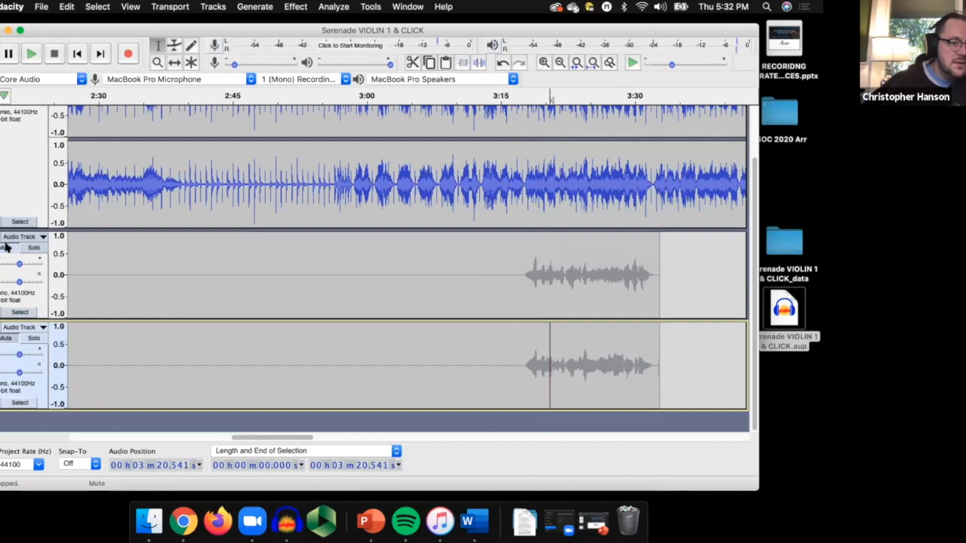
{"action": "left_click", "coordinate": [6, 247]}
{"action": "left_click", "coordinate": [521, 285]}
{"action": "key", "text": "space"}
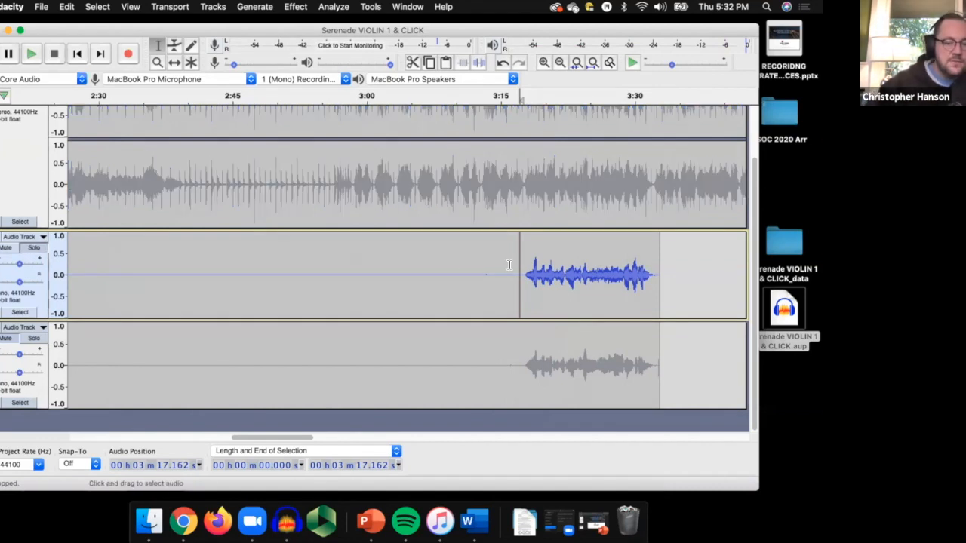
{"action": "key", "text": "space"}
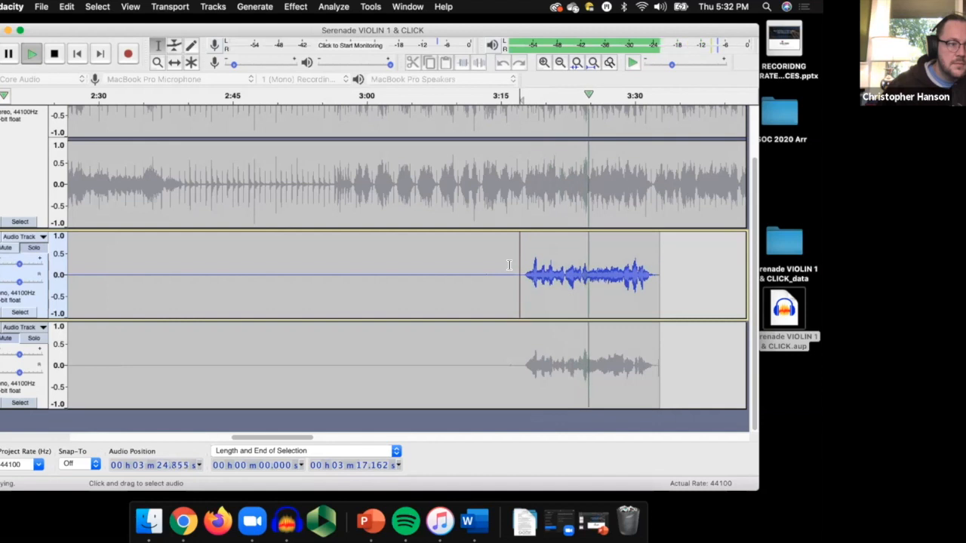
{"action": "key", "text": "space"}
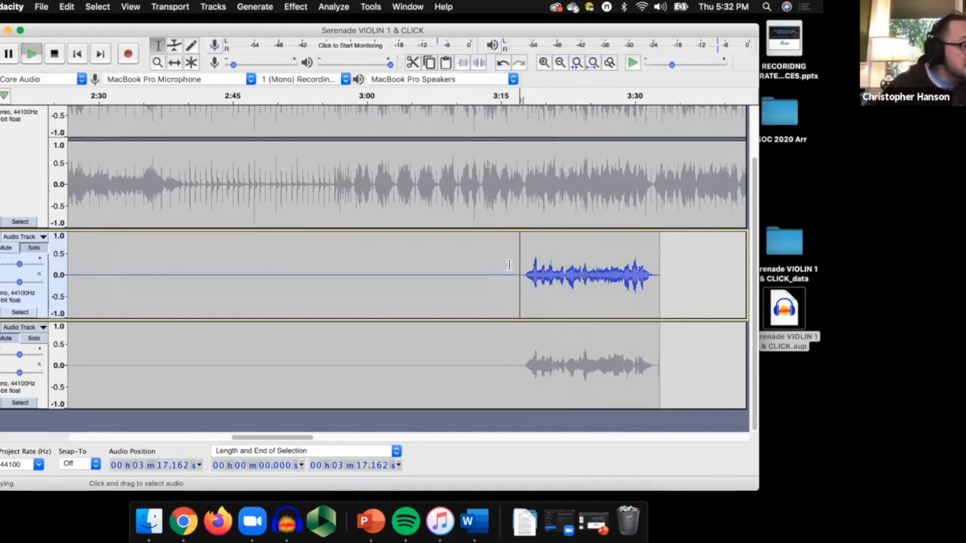